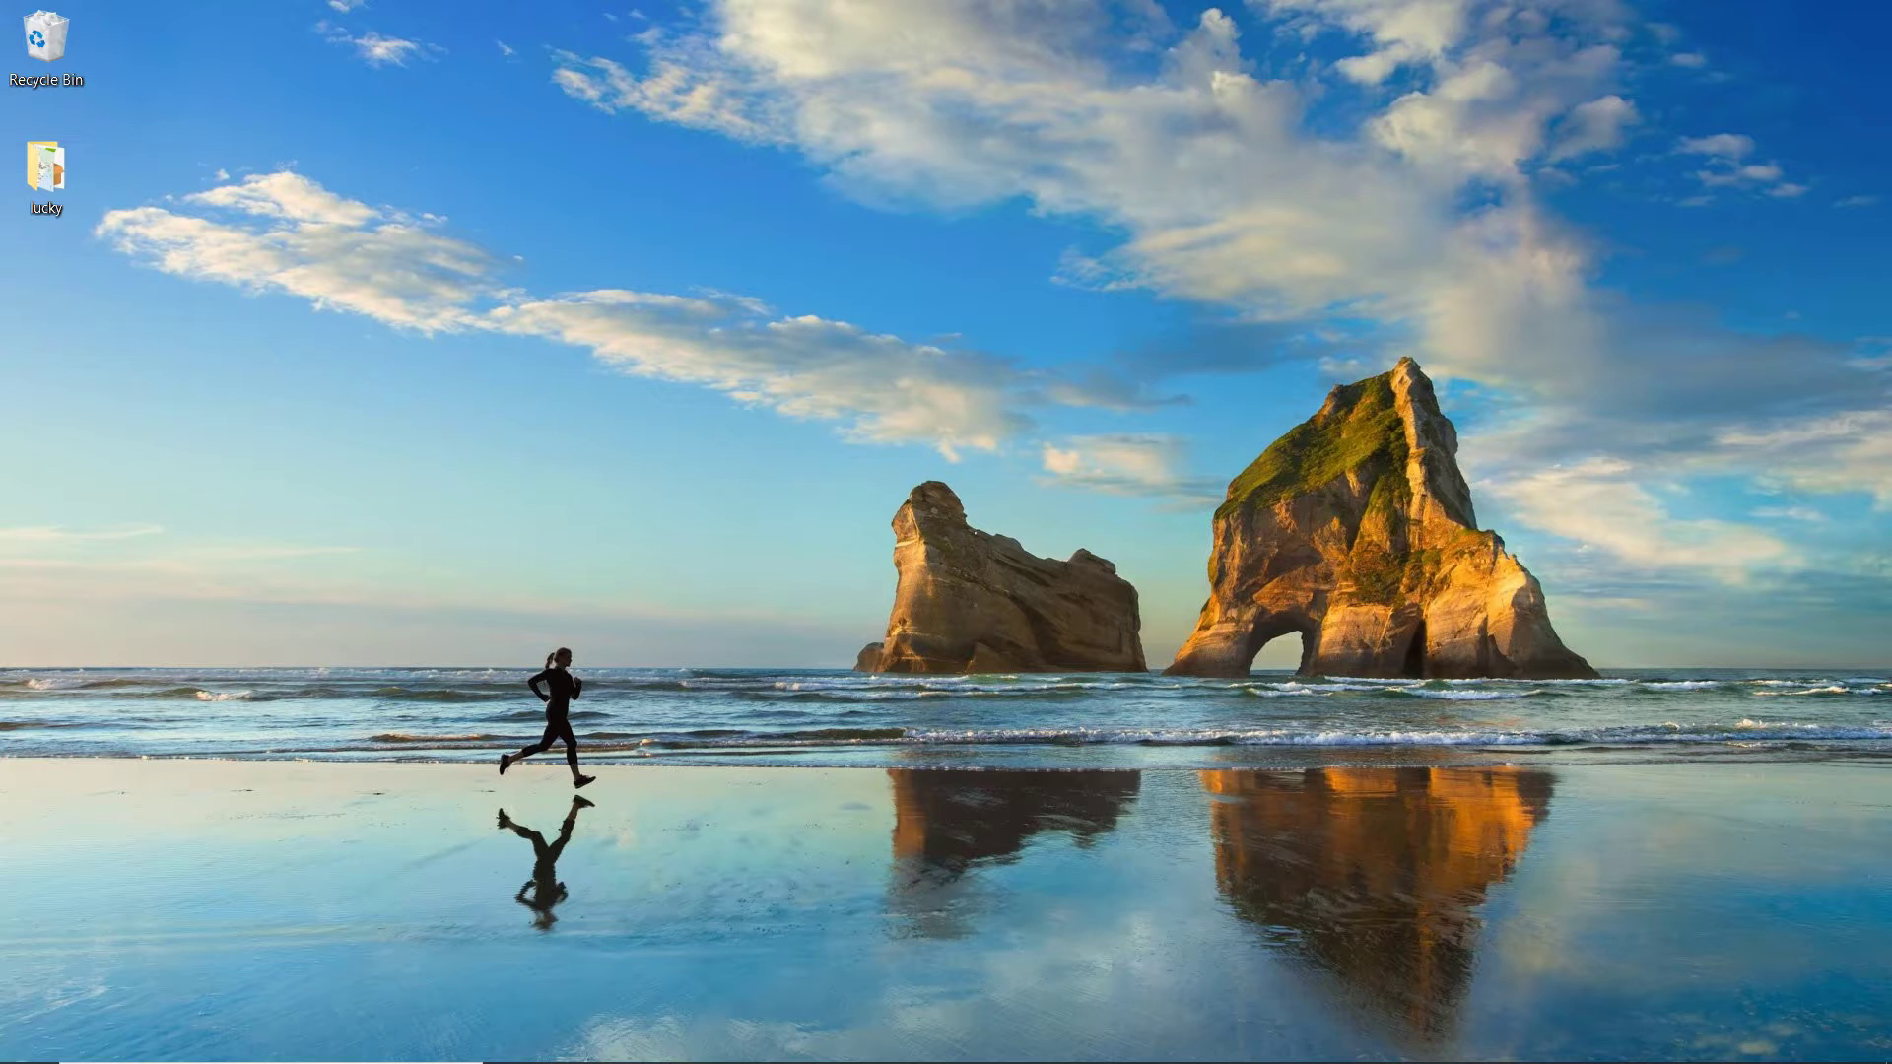
Open Disk Management in a maximized Computer Management window, starting from This PC in File Explorer
left_click(29, 1057)
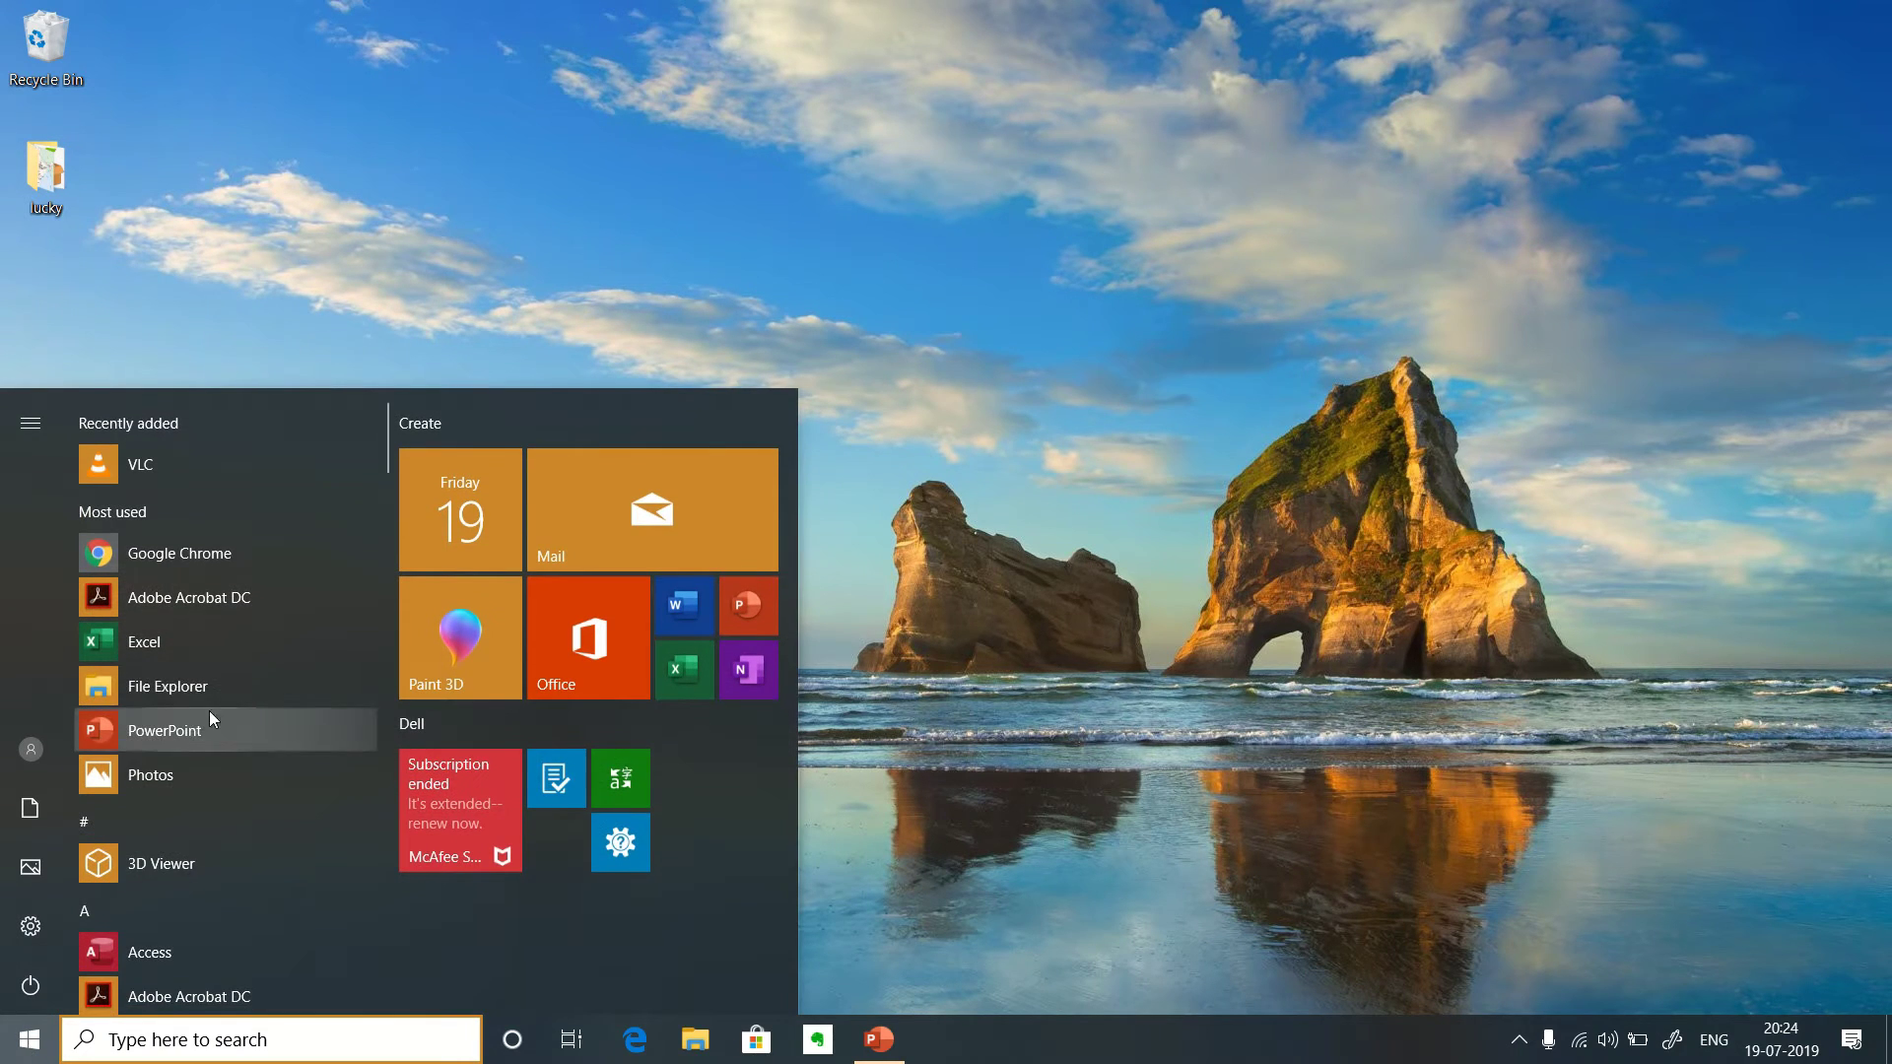
left_click(257, 696)
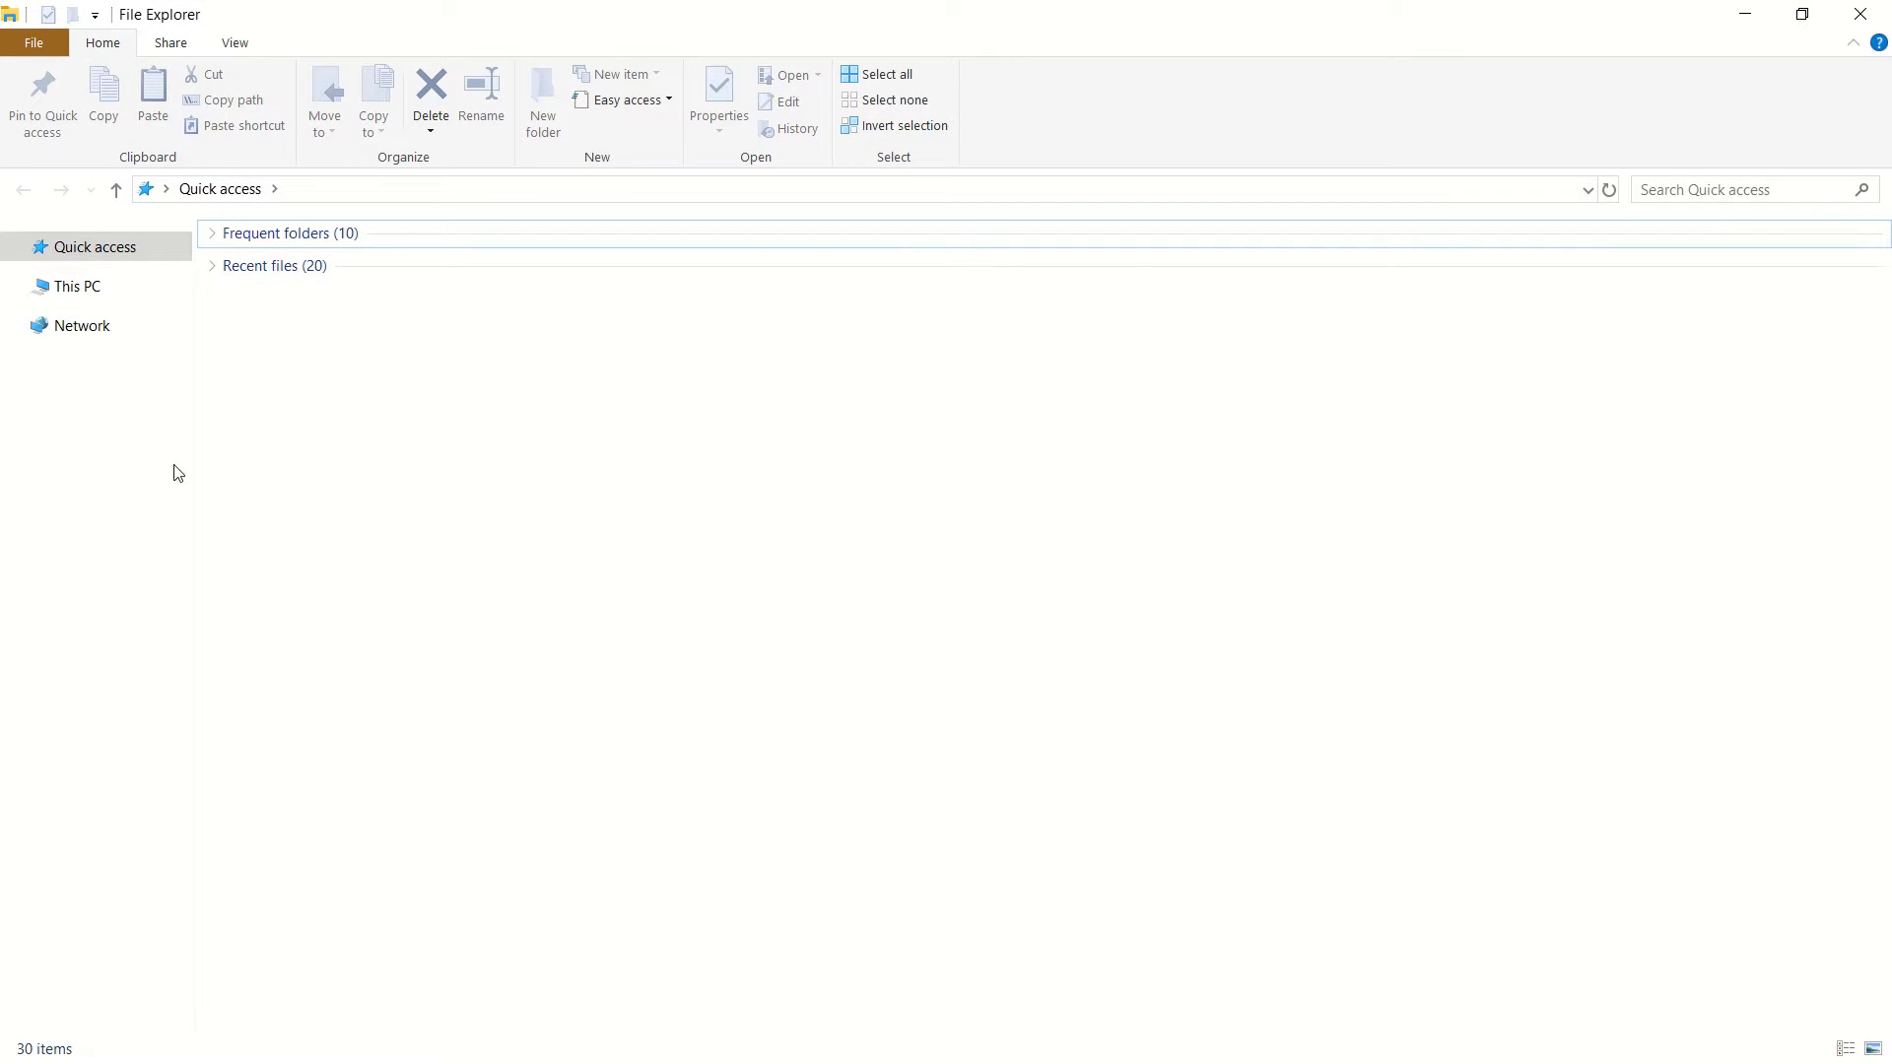
left_click(118, 296)
right_click(115, 288)
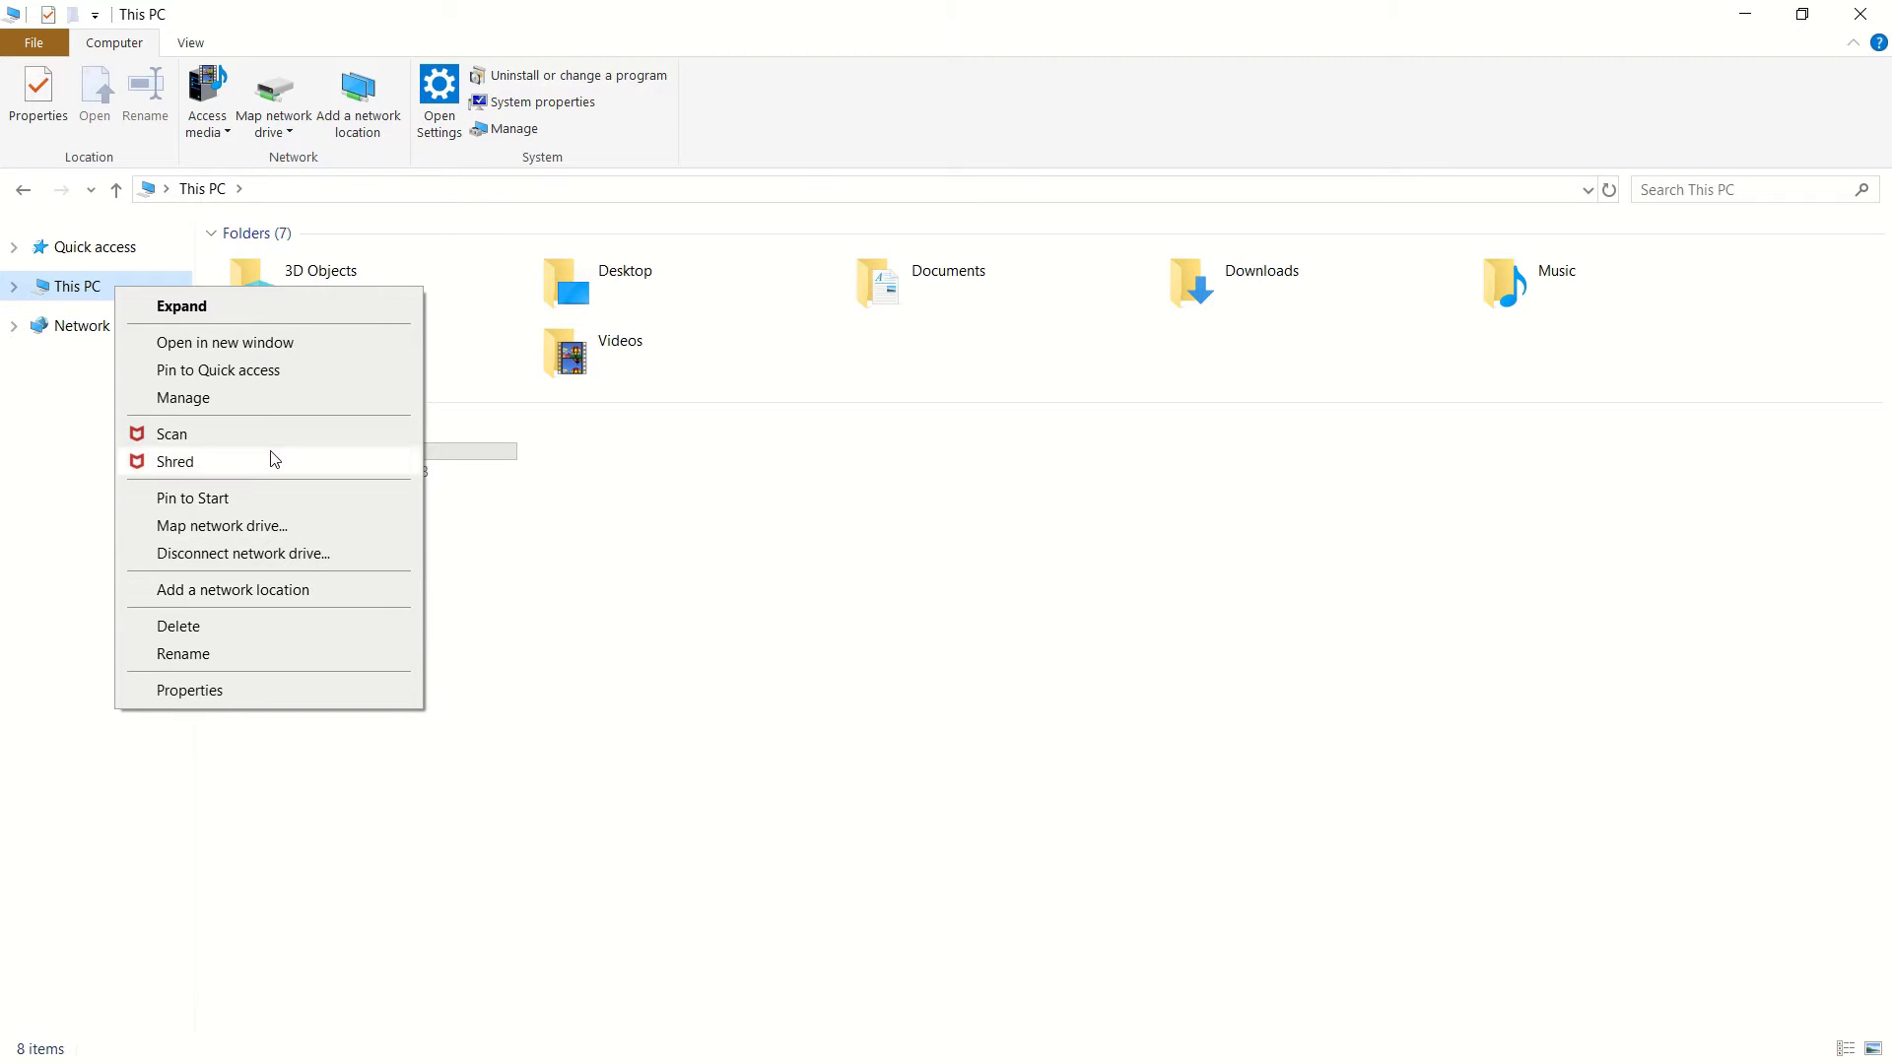
left_click(280, 400)
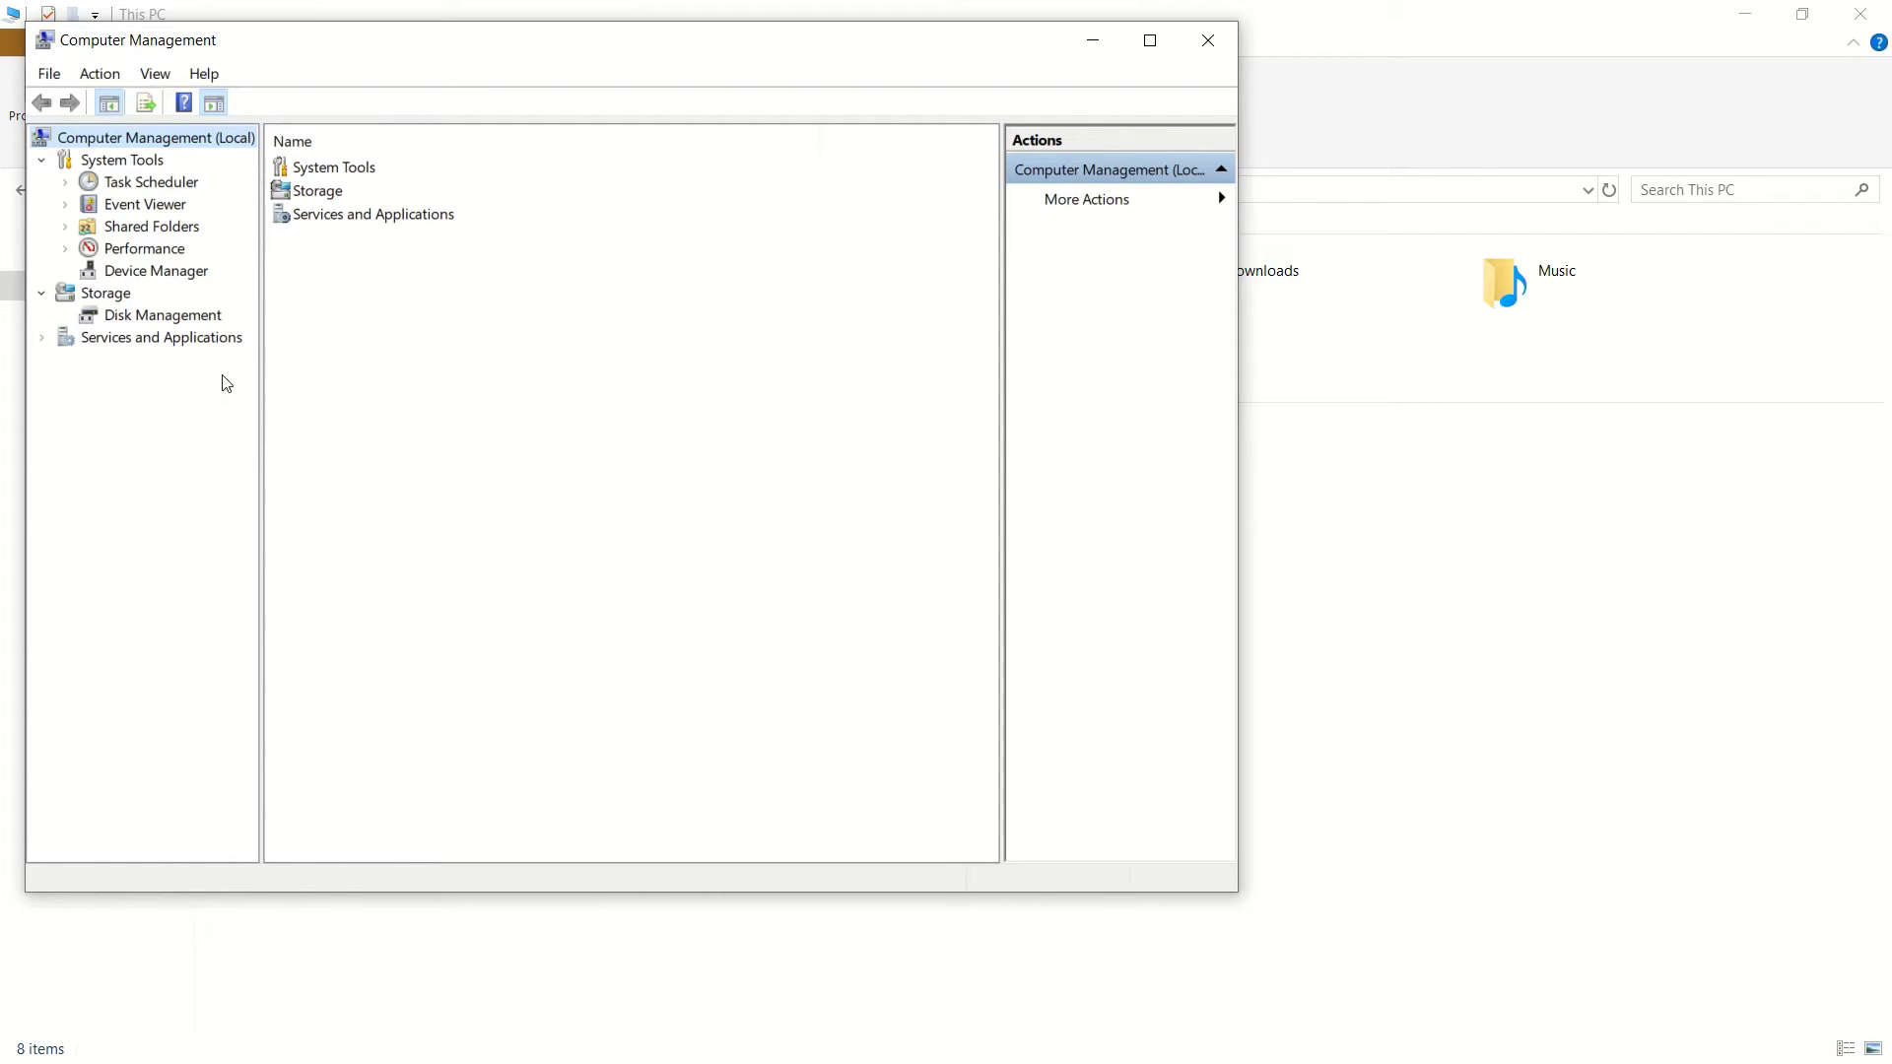
left_click(1151, 41)
left_click(177, 287)
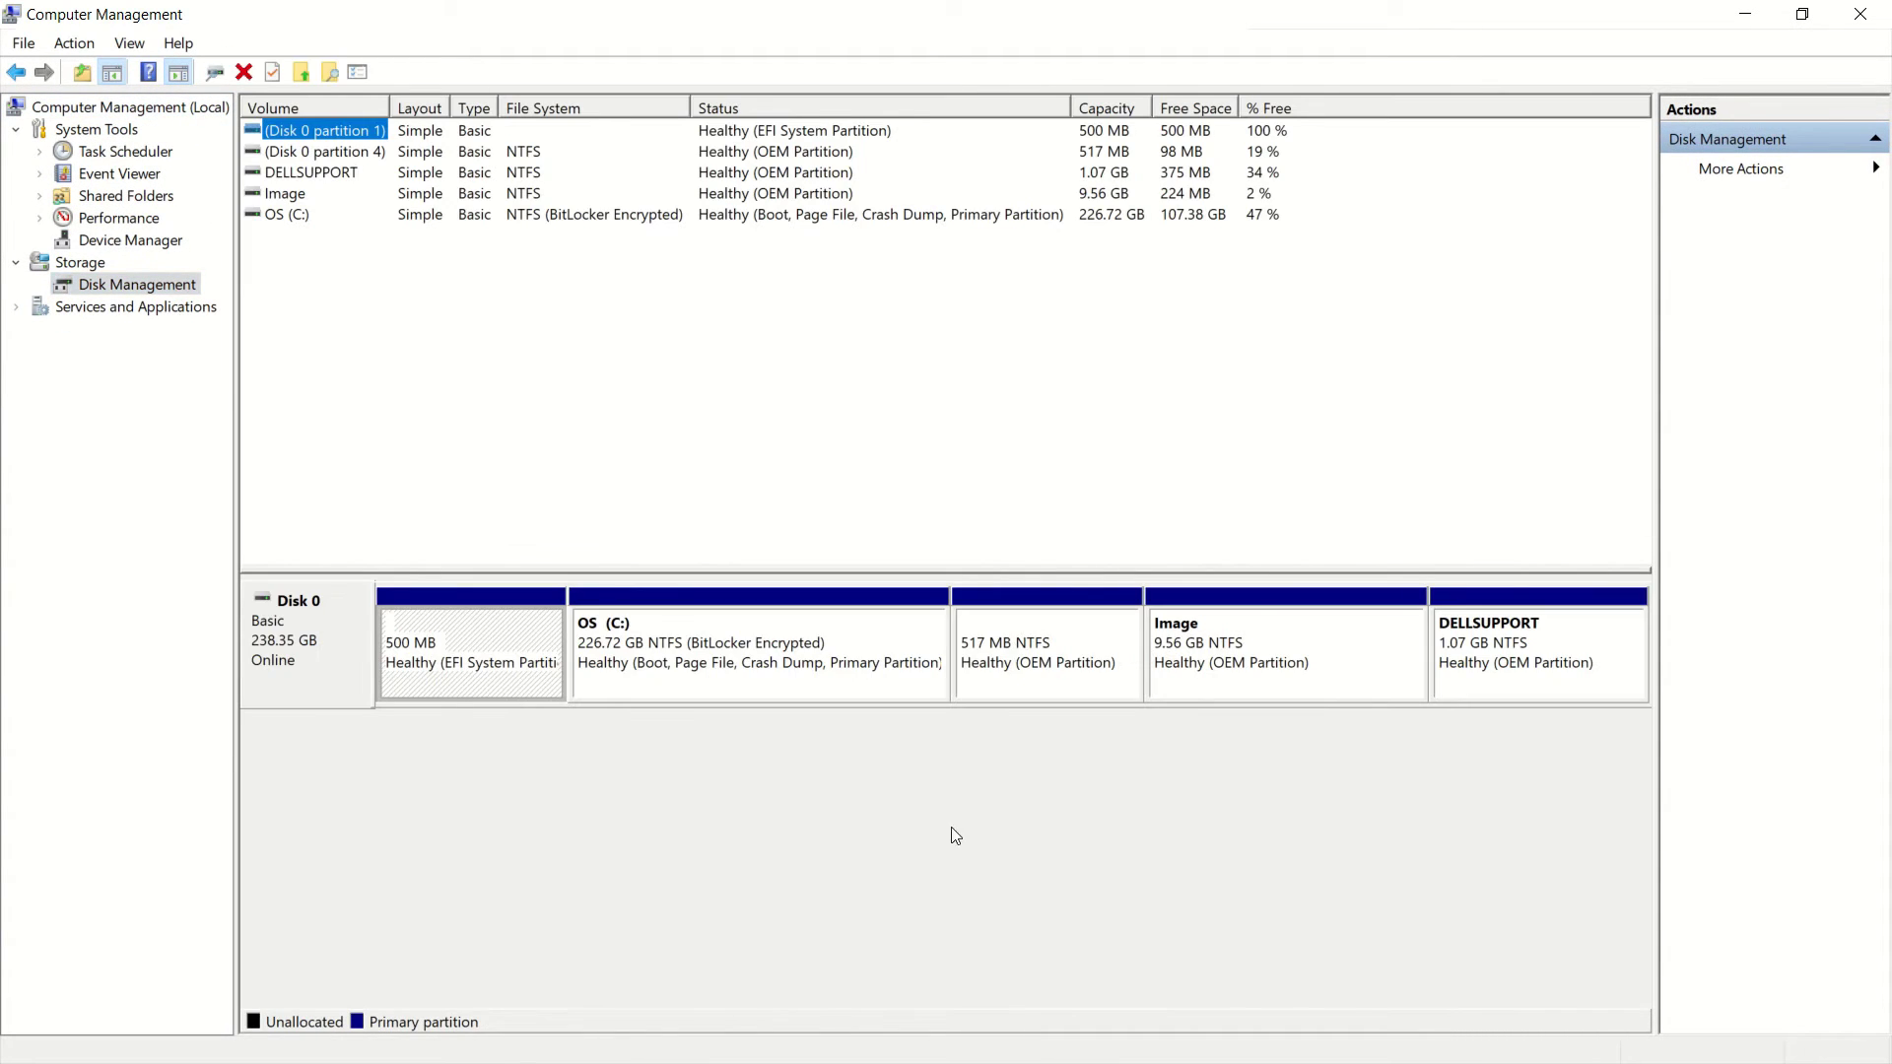
Shrink the OS (C:) volume on Disk 0 by 5000 MB
left_click(760, 679)
right_click(650, 691)
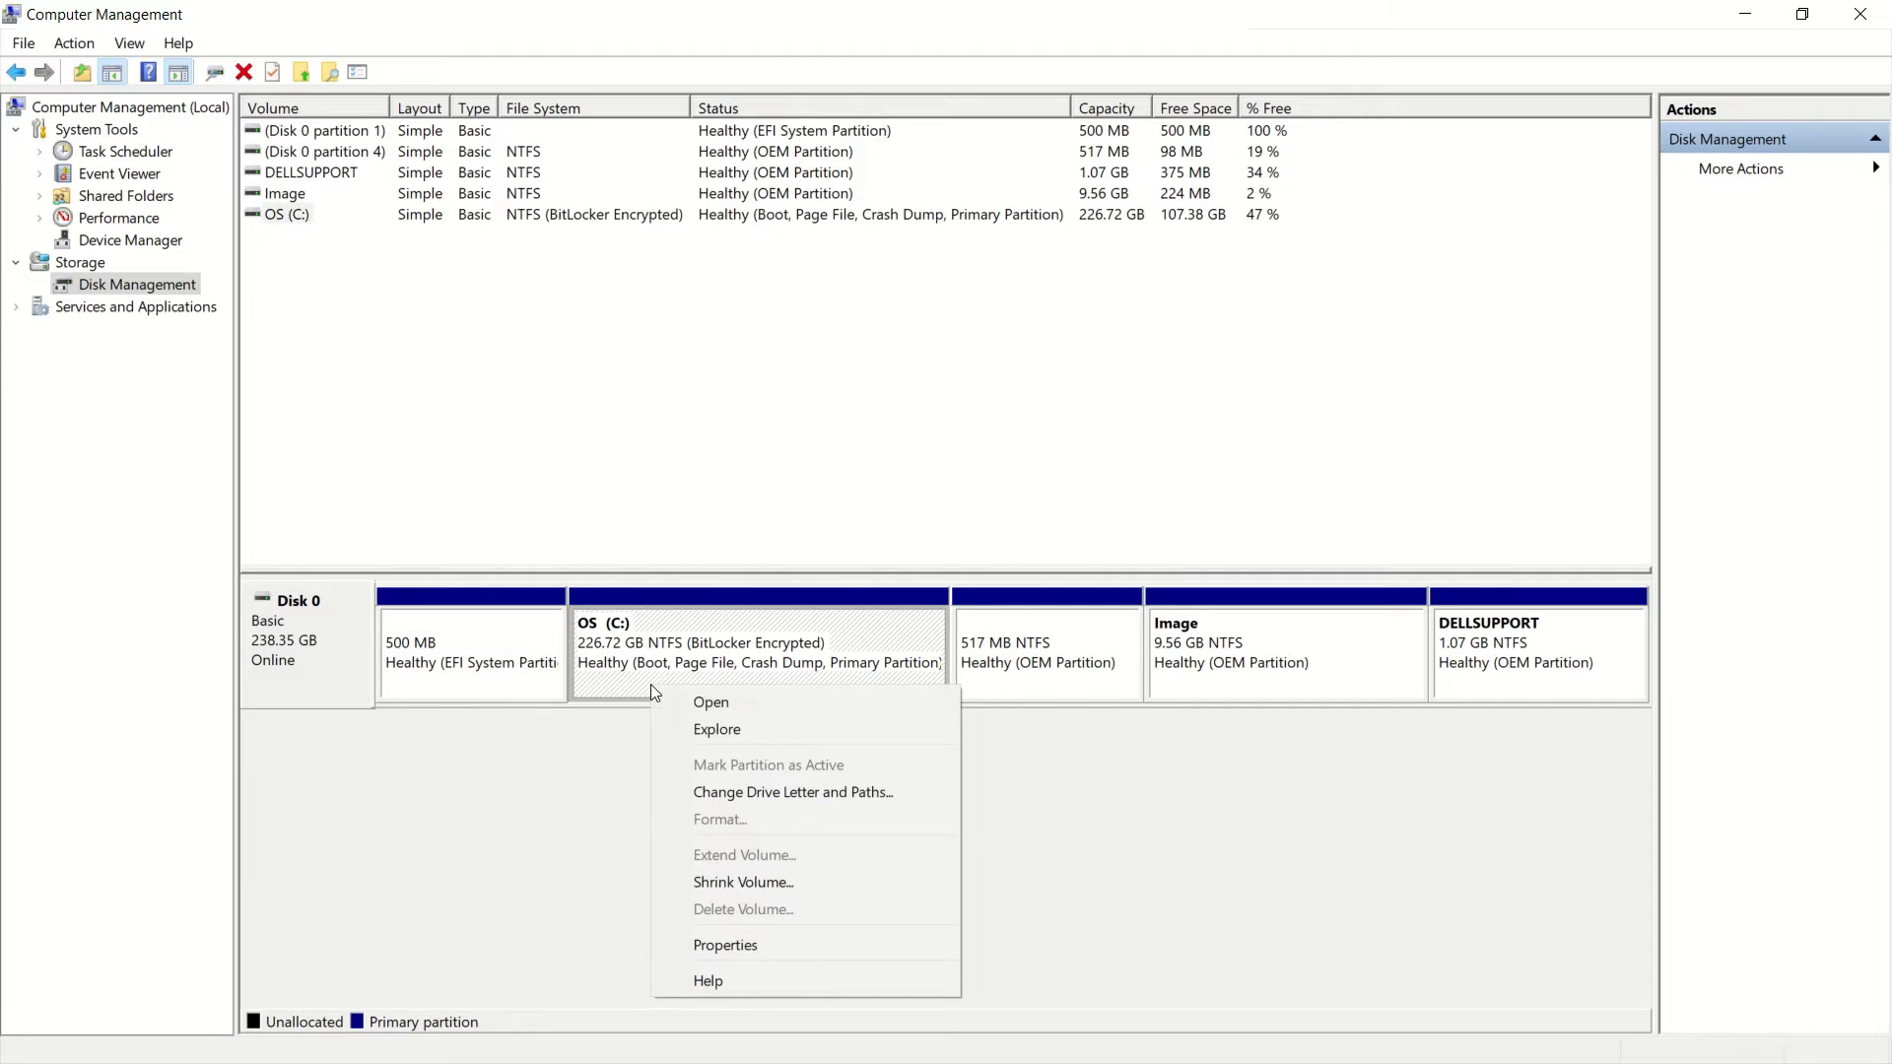
left_click(803, 881)
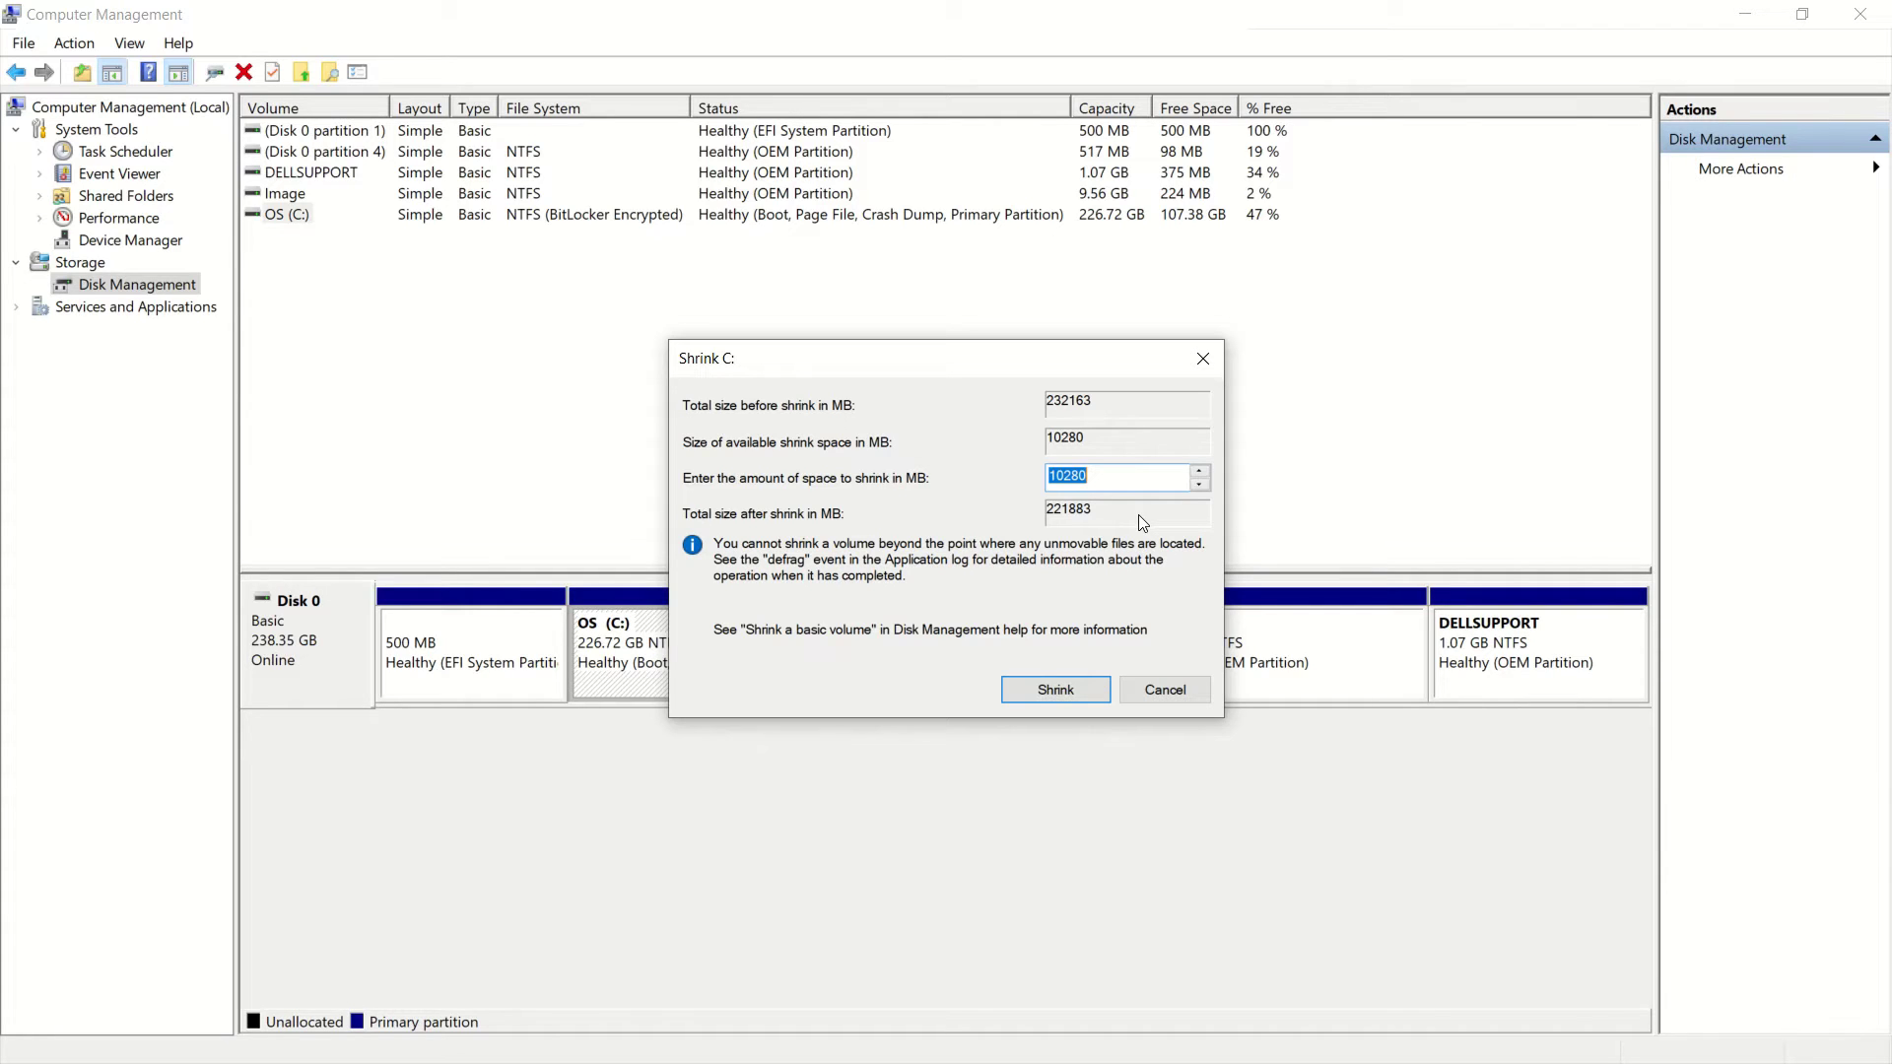
type("5000")
left_click(1055, 690)
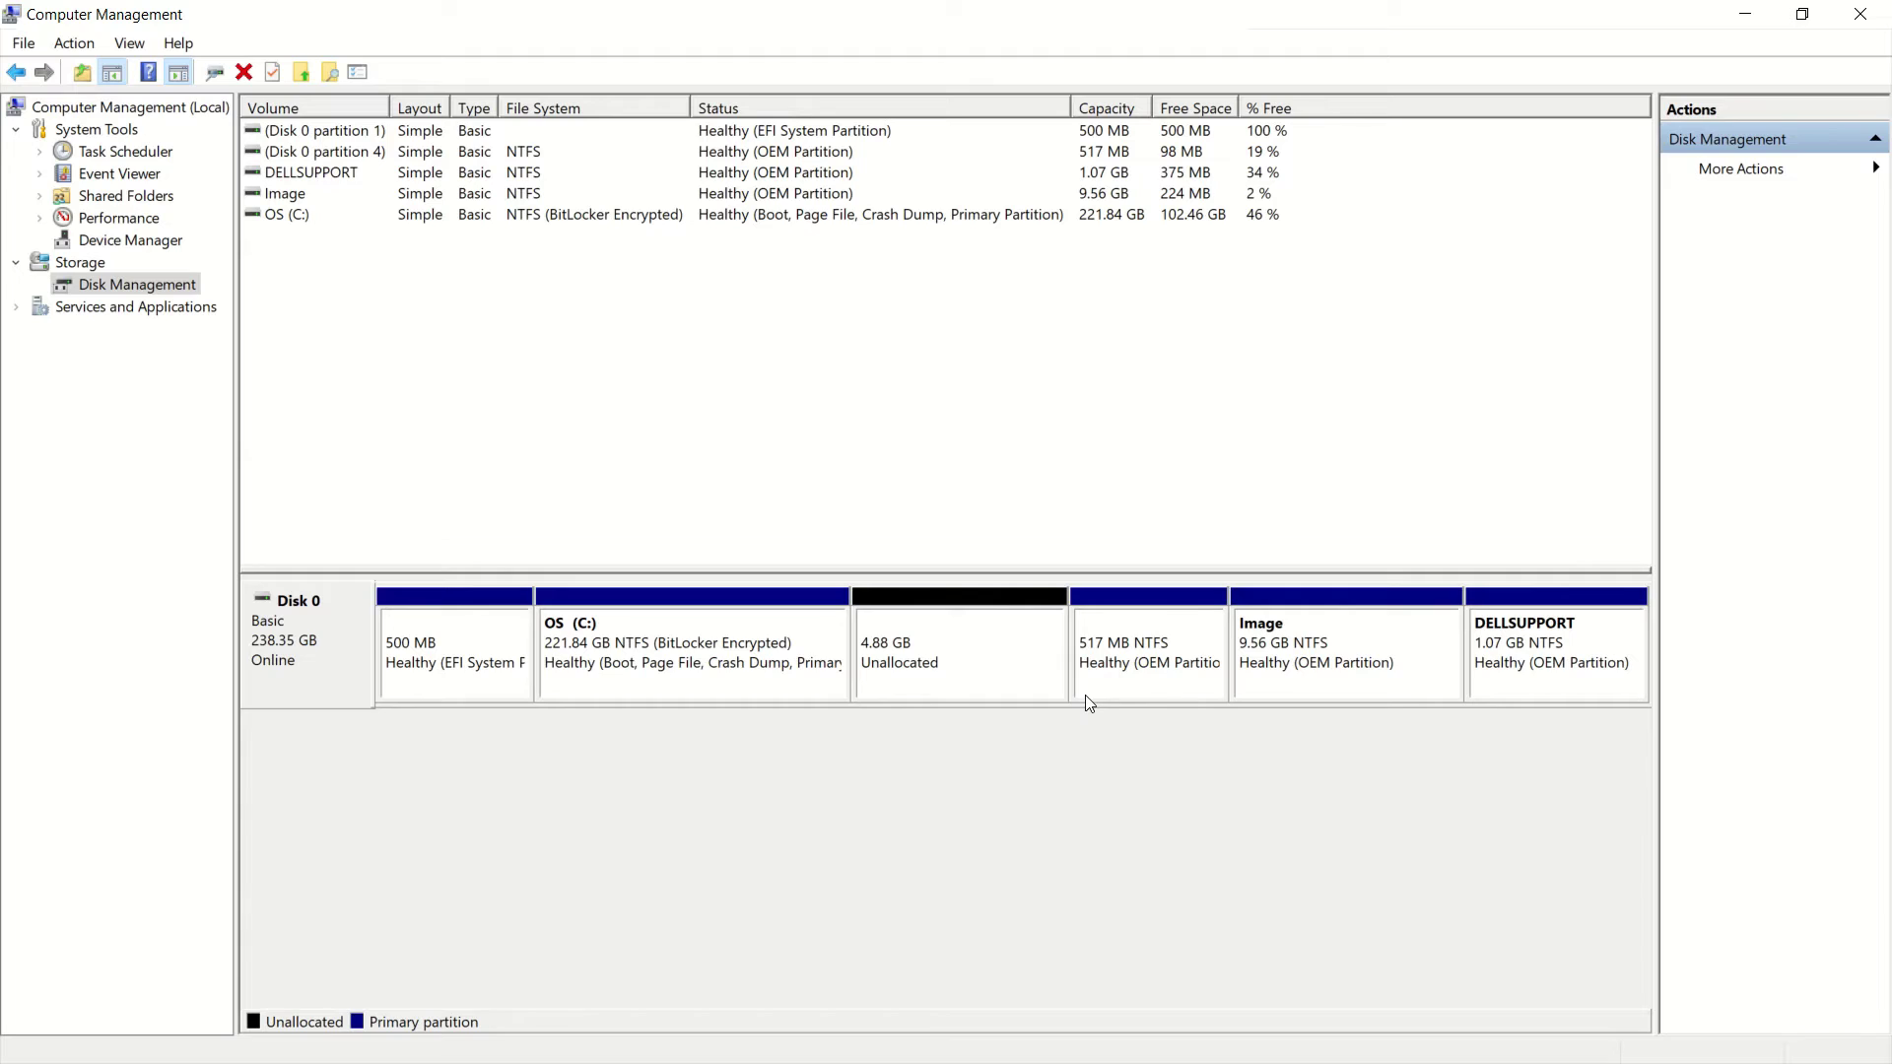
Set up a new simple volume in the unallocated space with a size of 5000 MB and drive letter D
right_click(1020, 657)
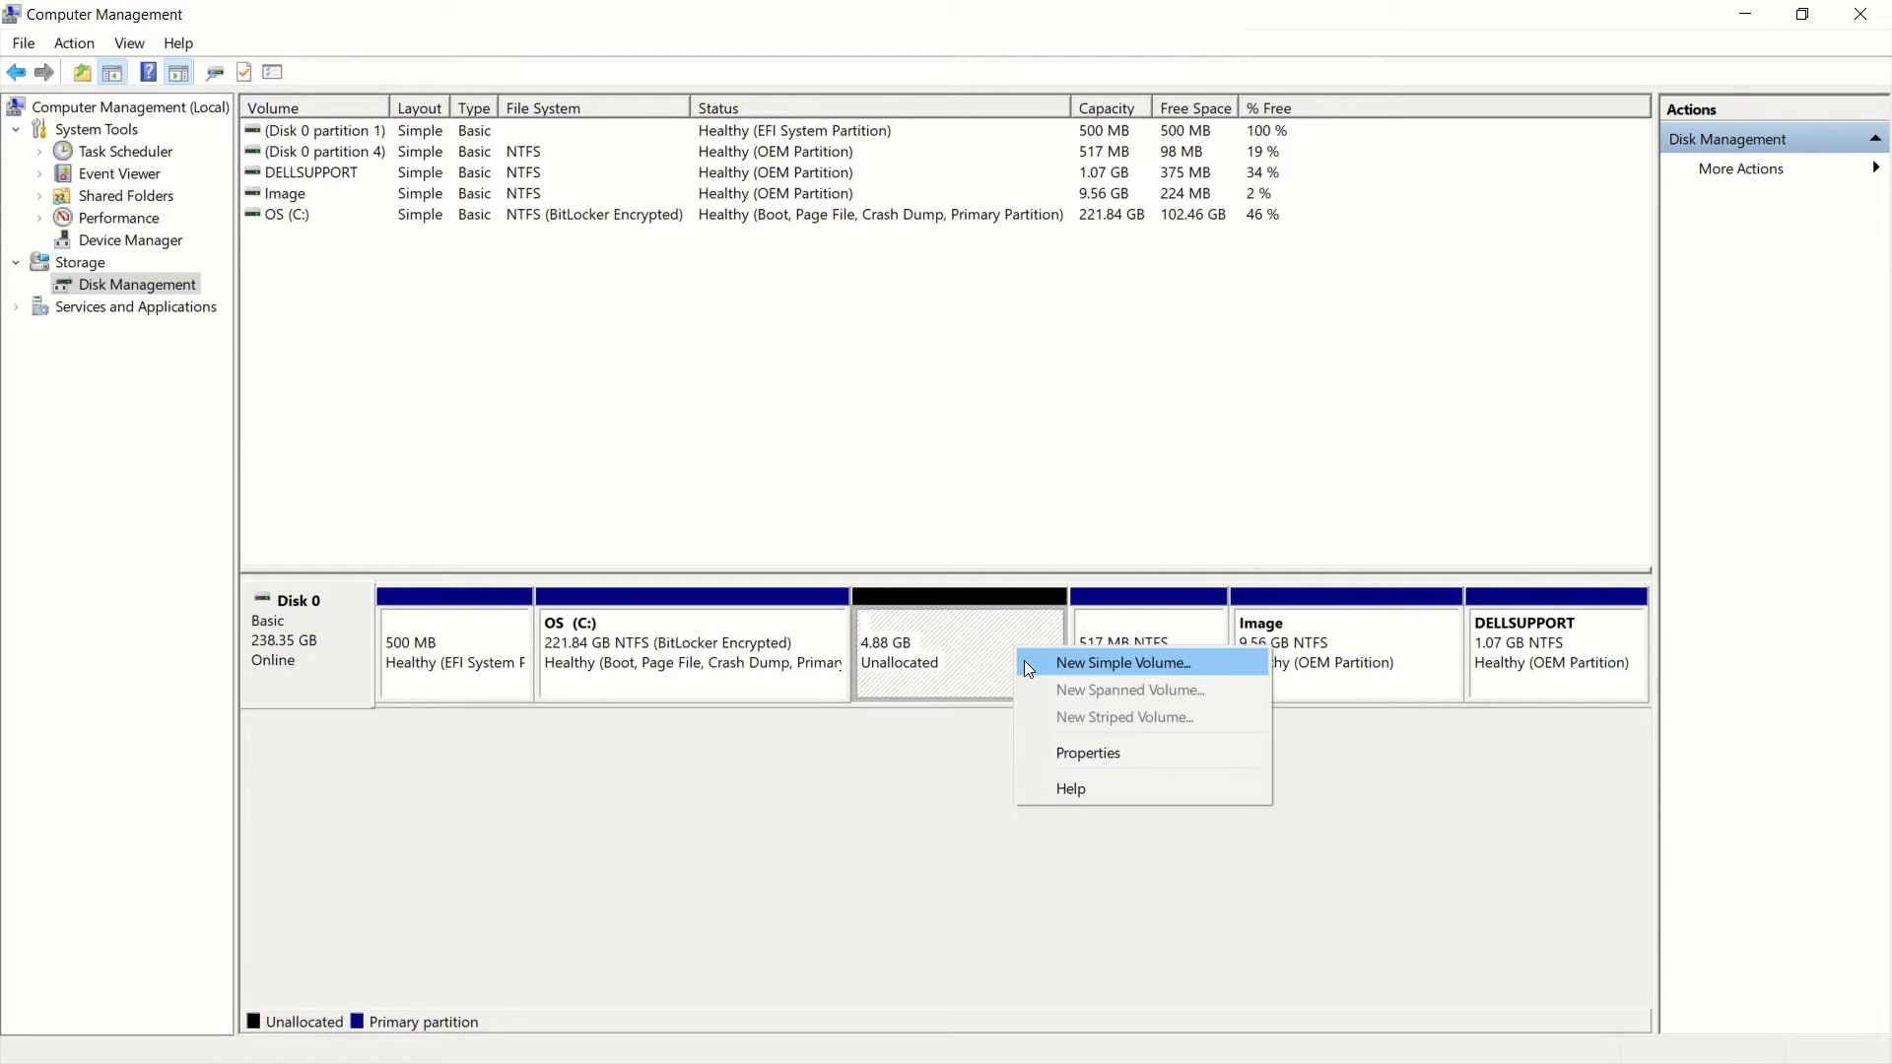
left_click(1211, 658)
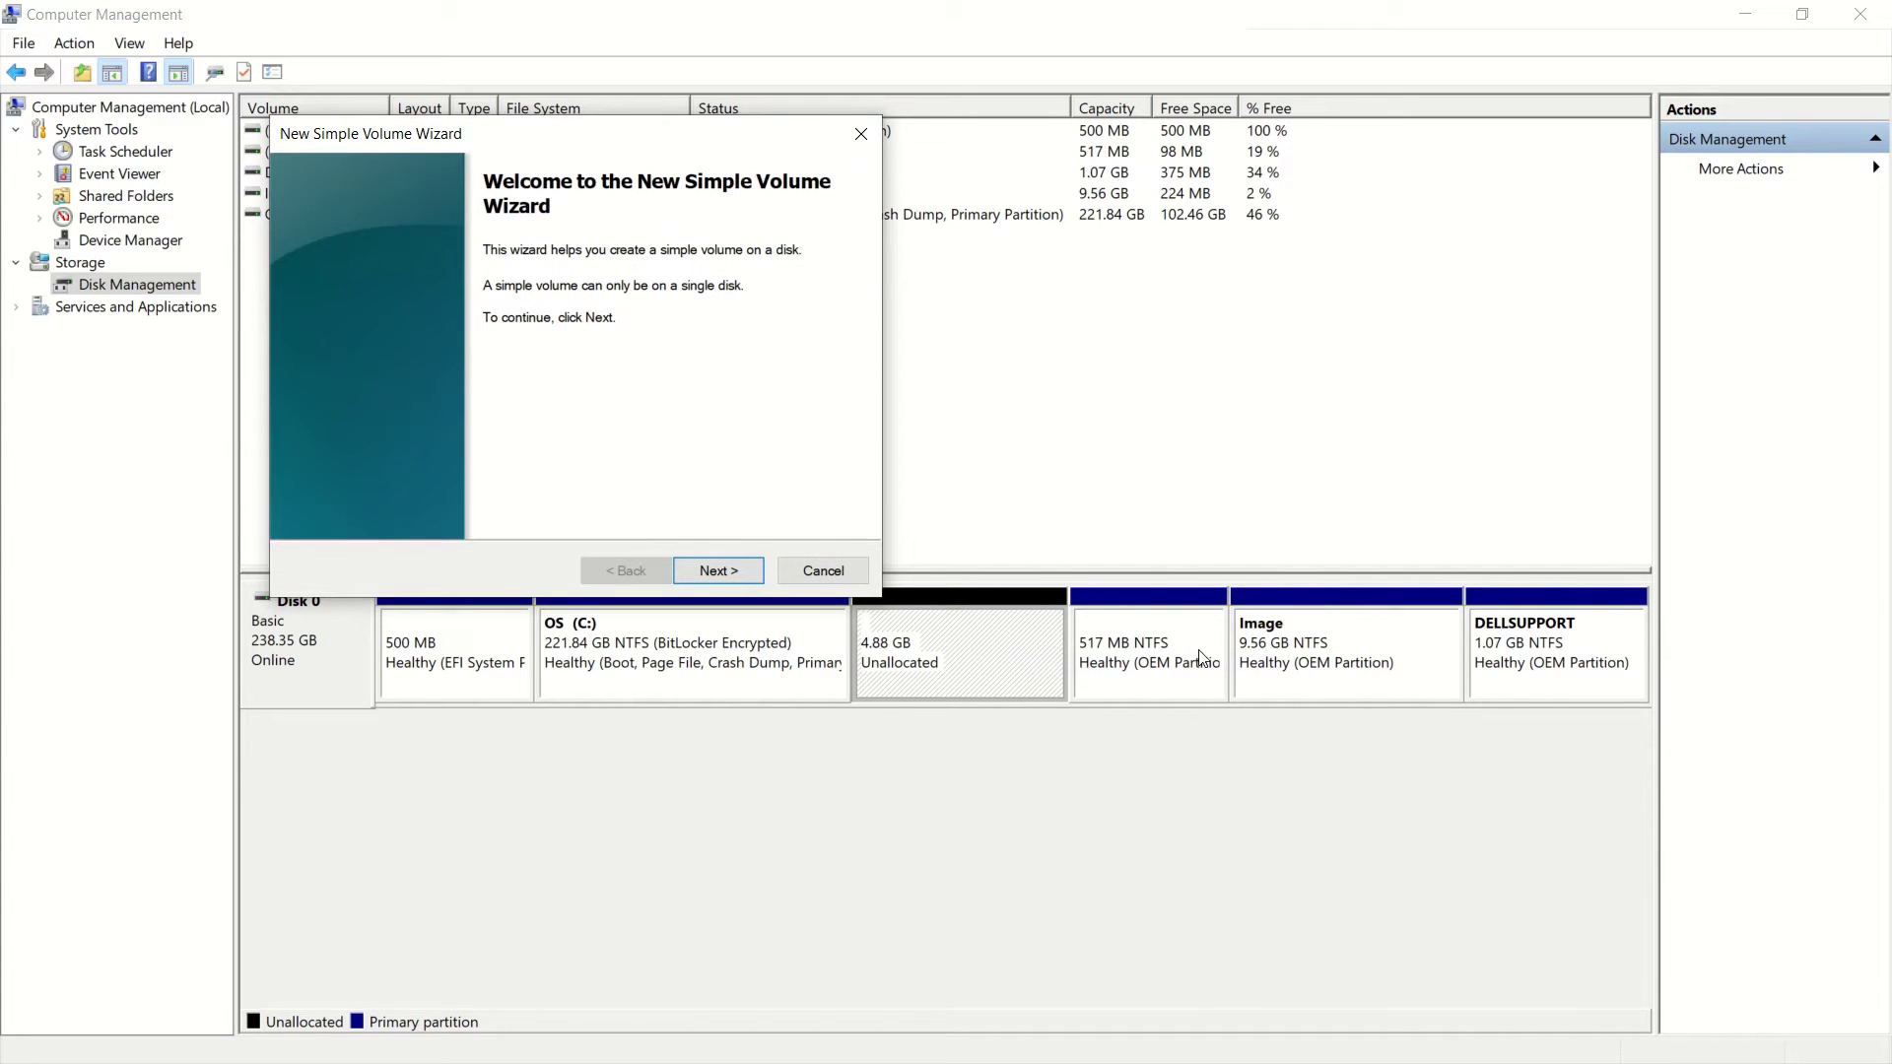
left_click(760, 568)
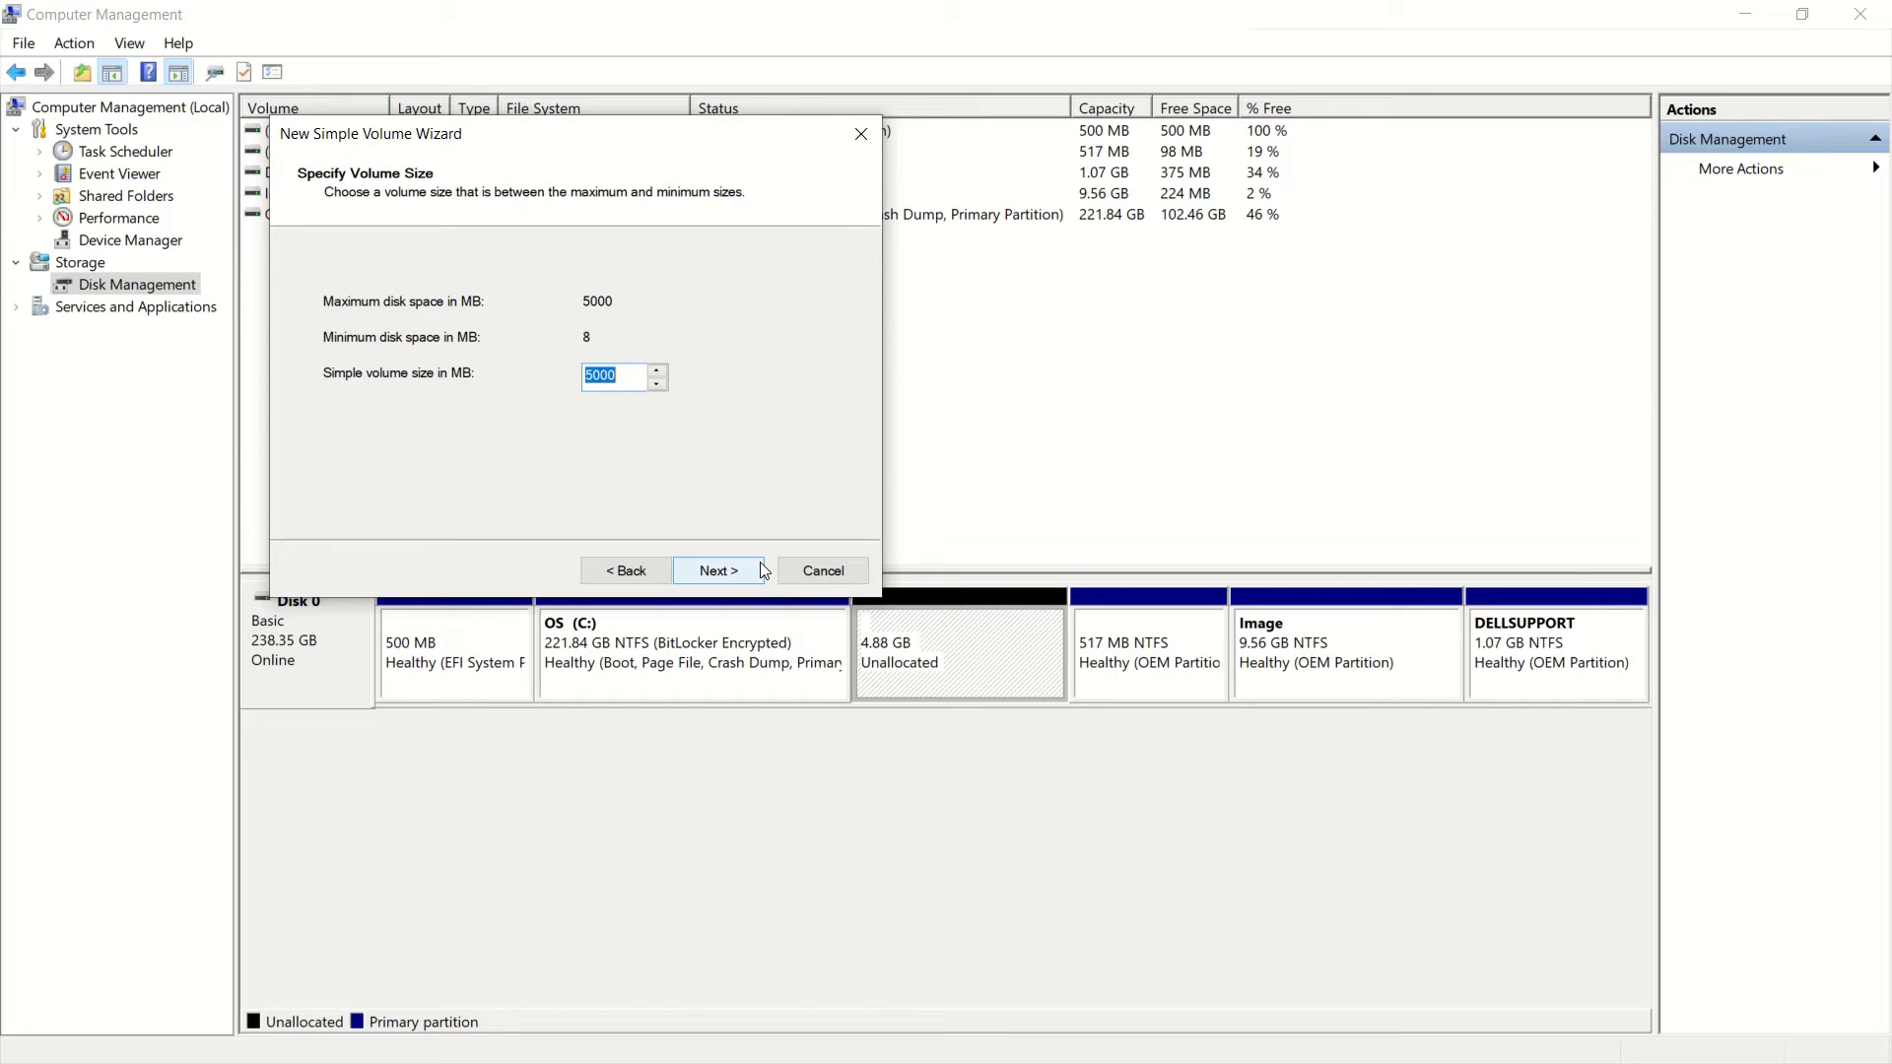
left_click(760, 567)
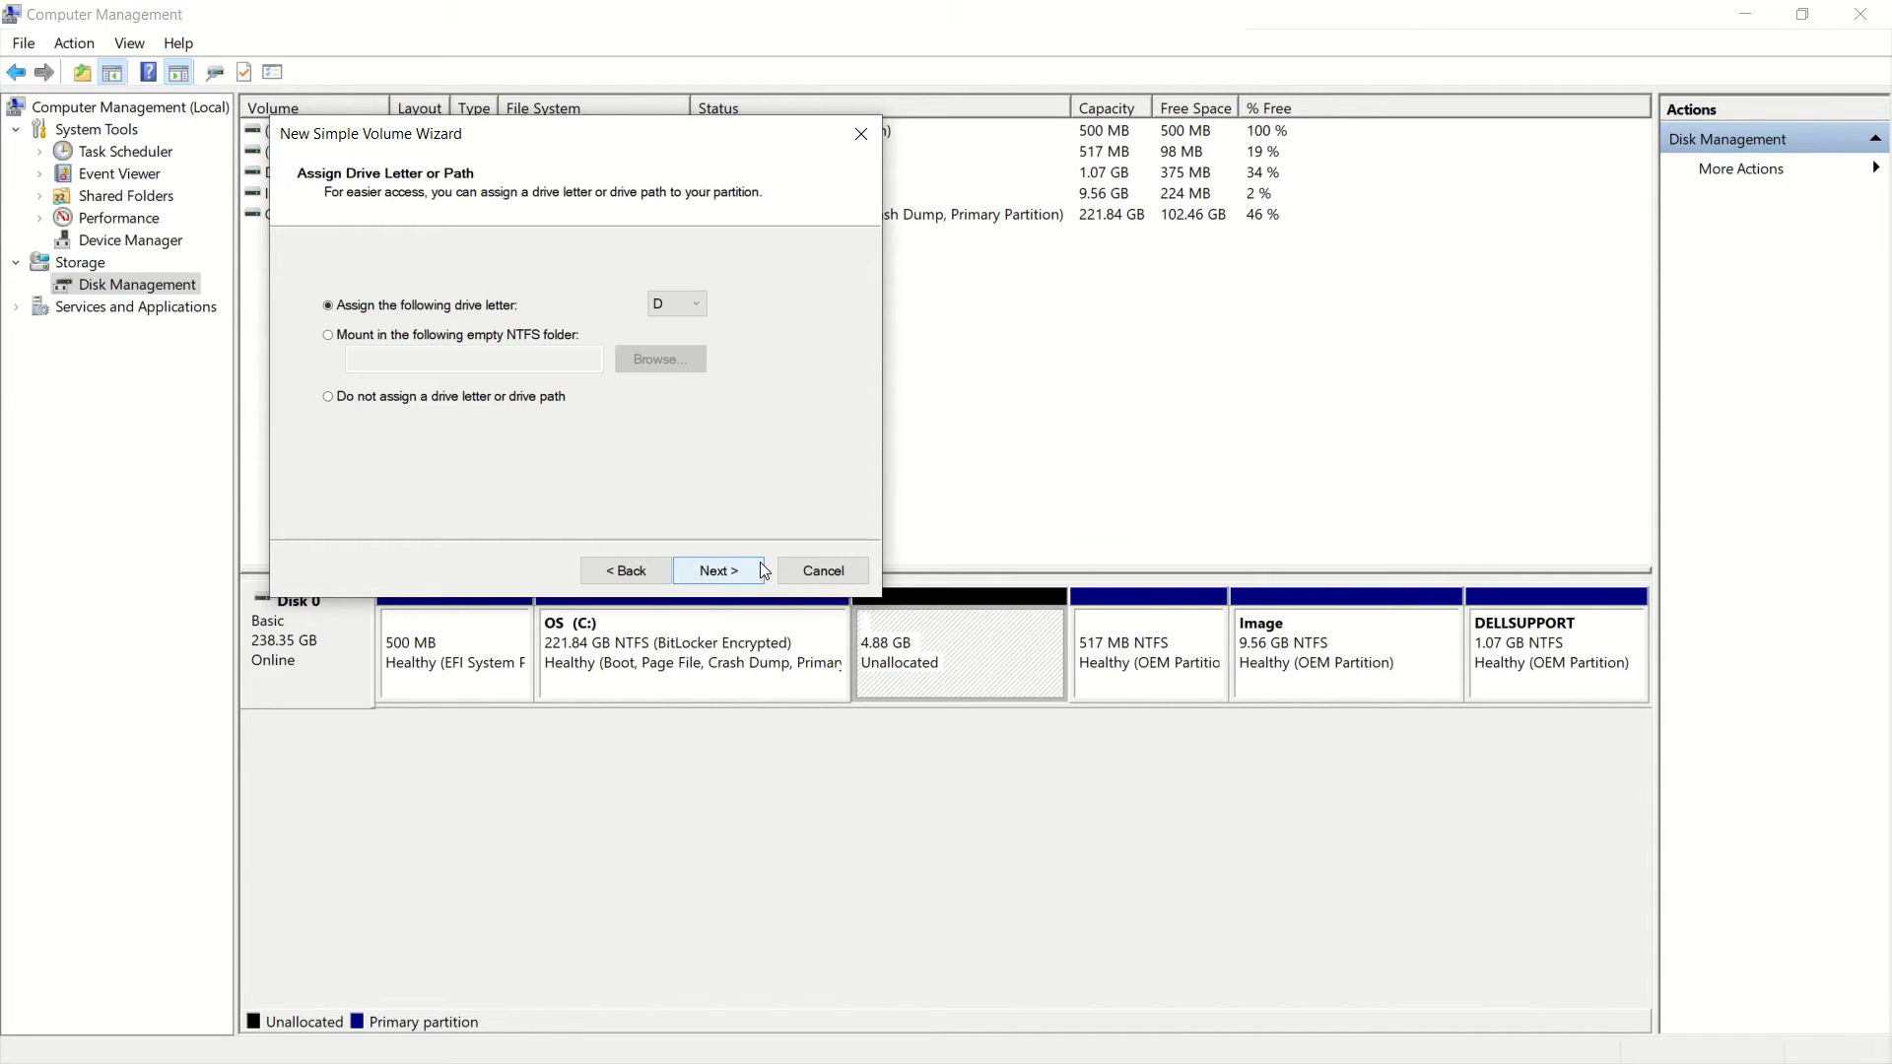
left_click(697, 305)
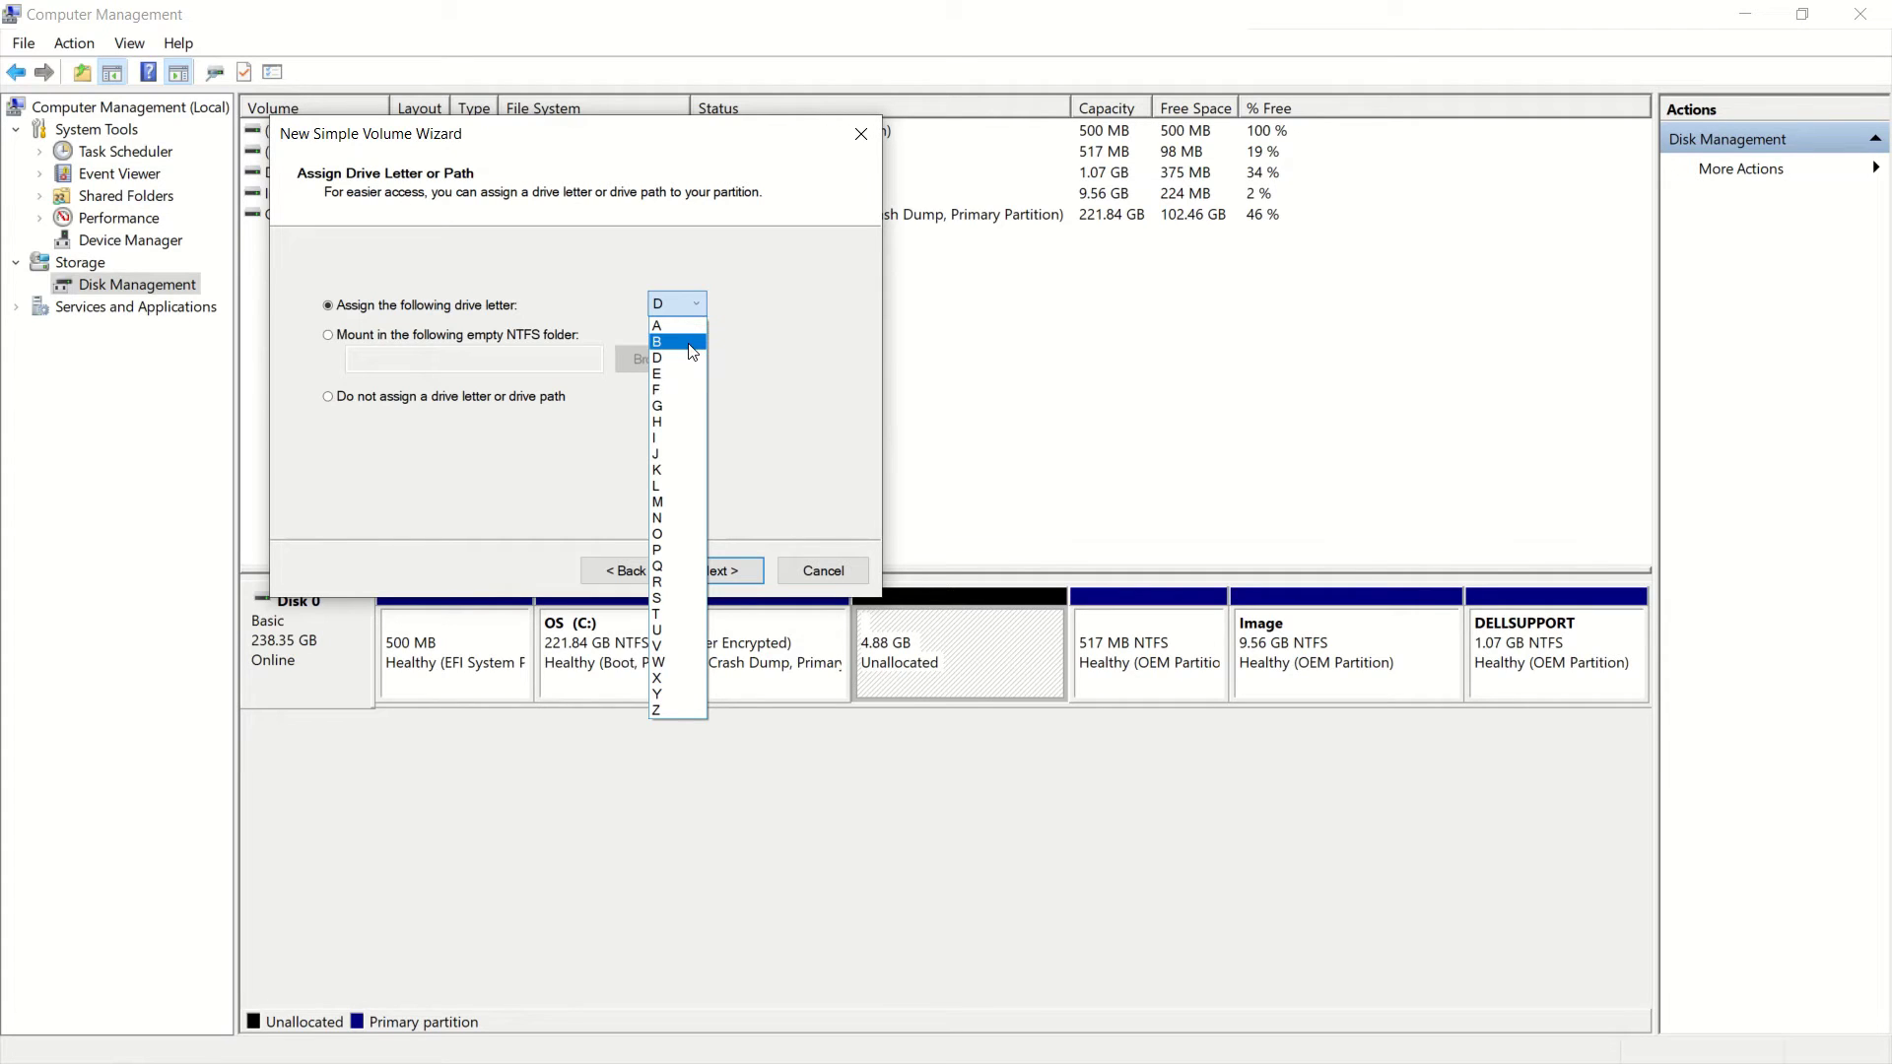
left_click(688, 352)
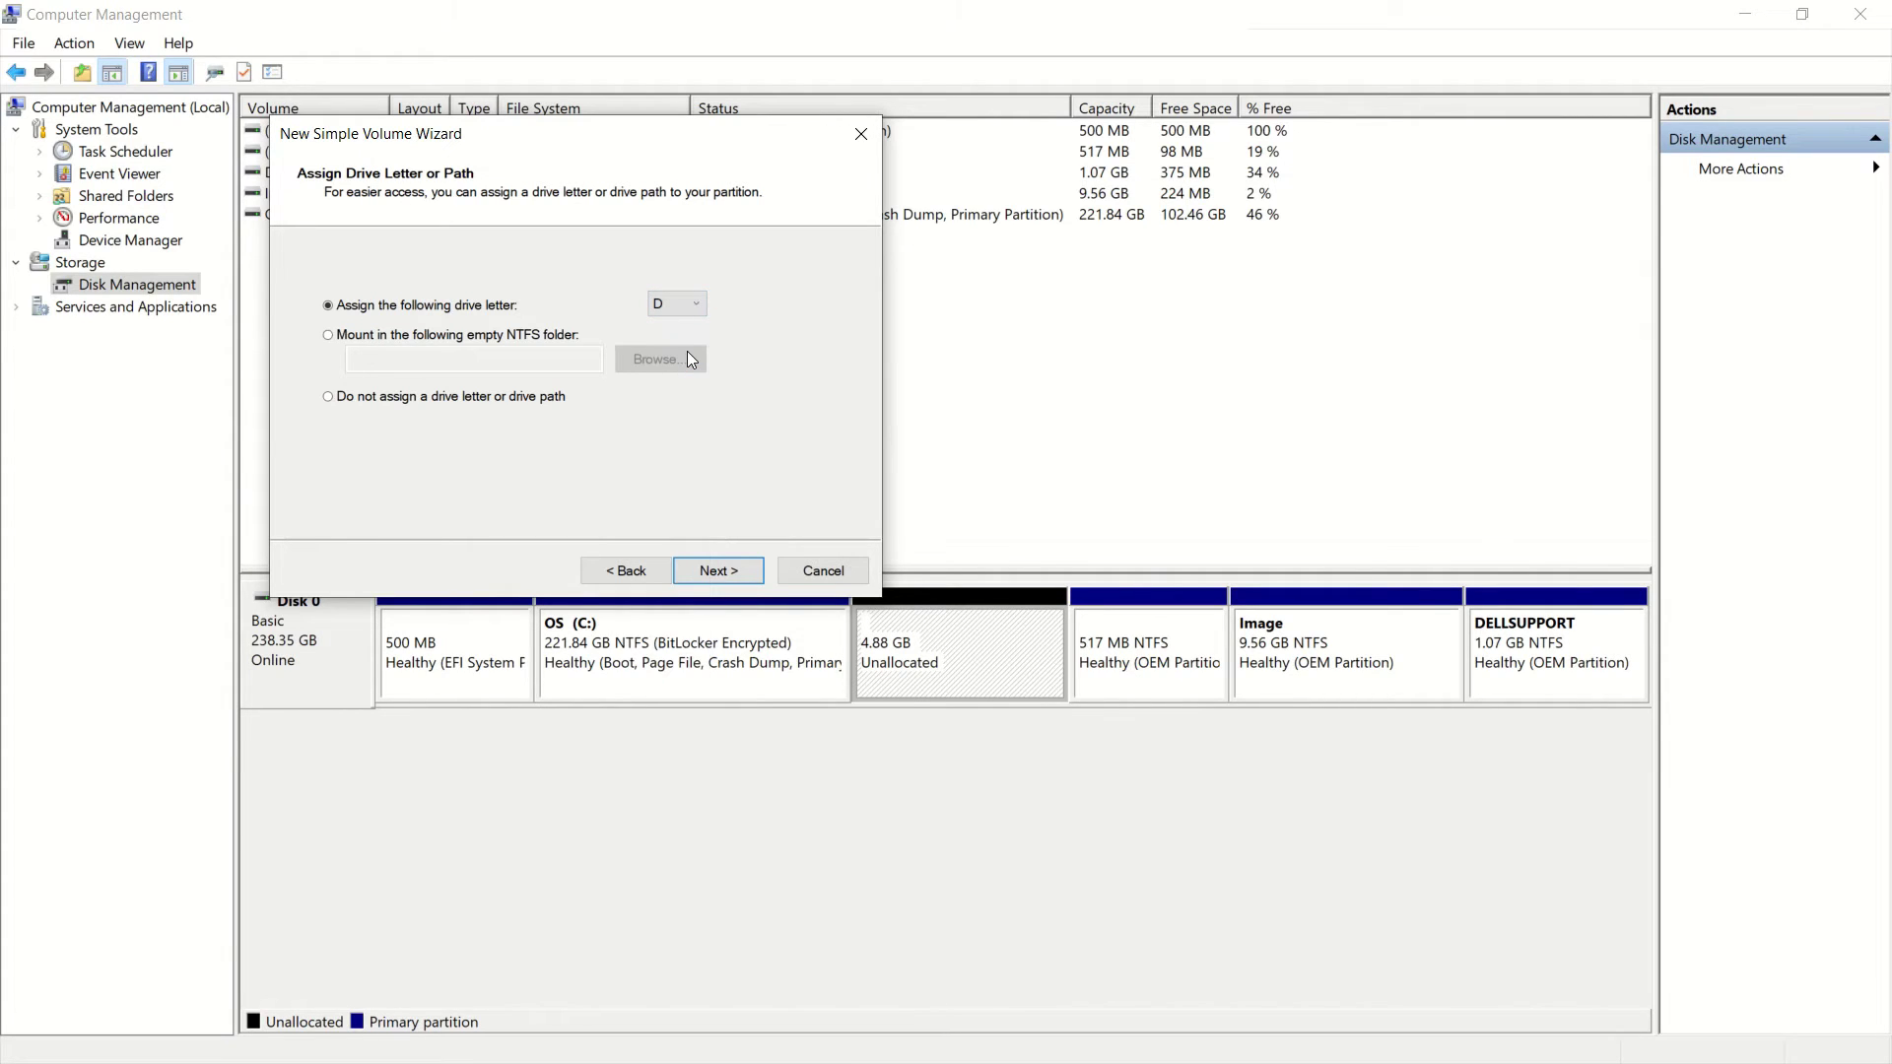
left_click(752, 571)
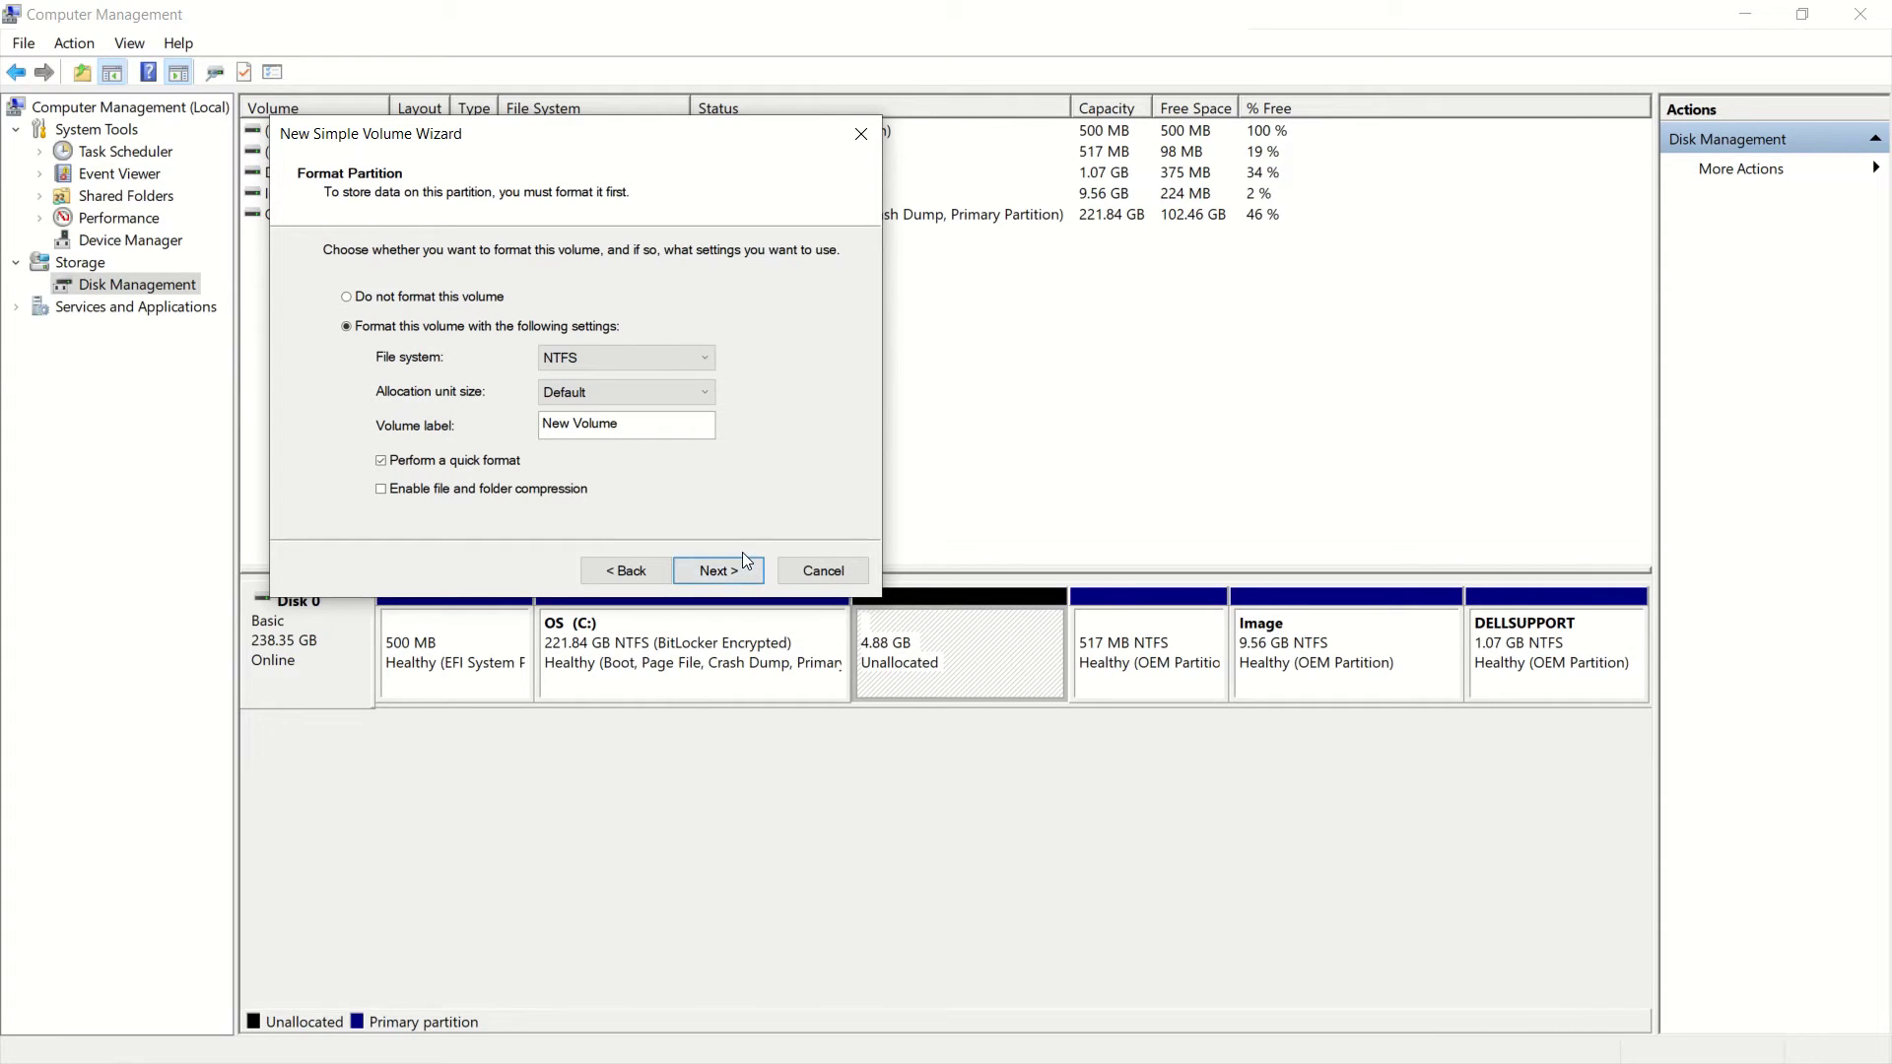
Keep the NTFS file system, default allocation unit size and label New Volume with quick format, and finish creating the volume
left_click(680, 365)
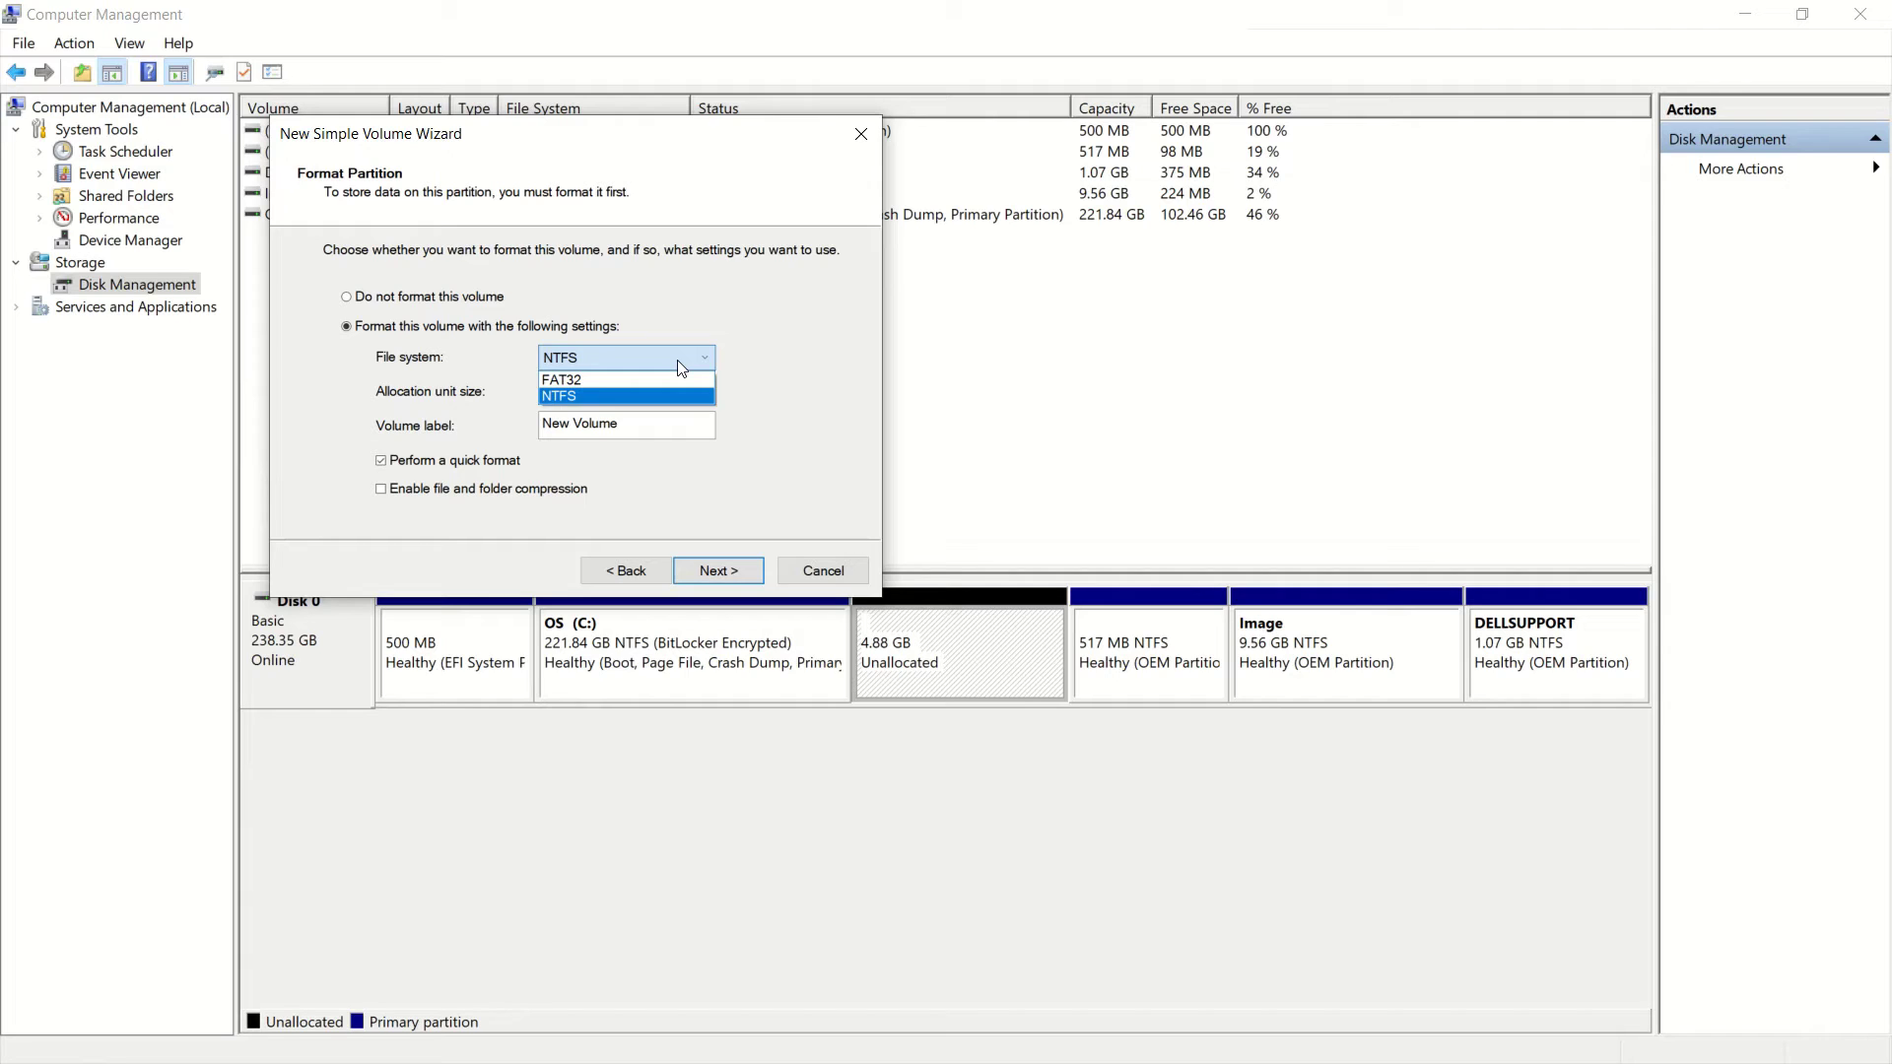
left_click(682, 355)
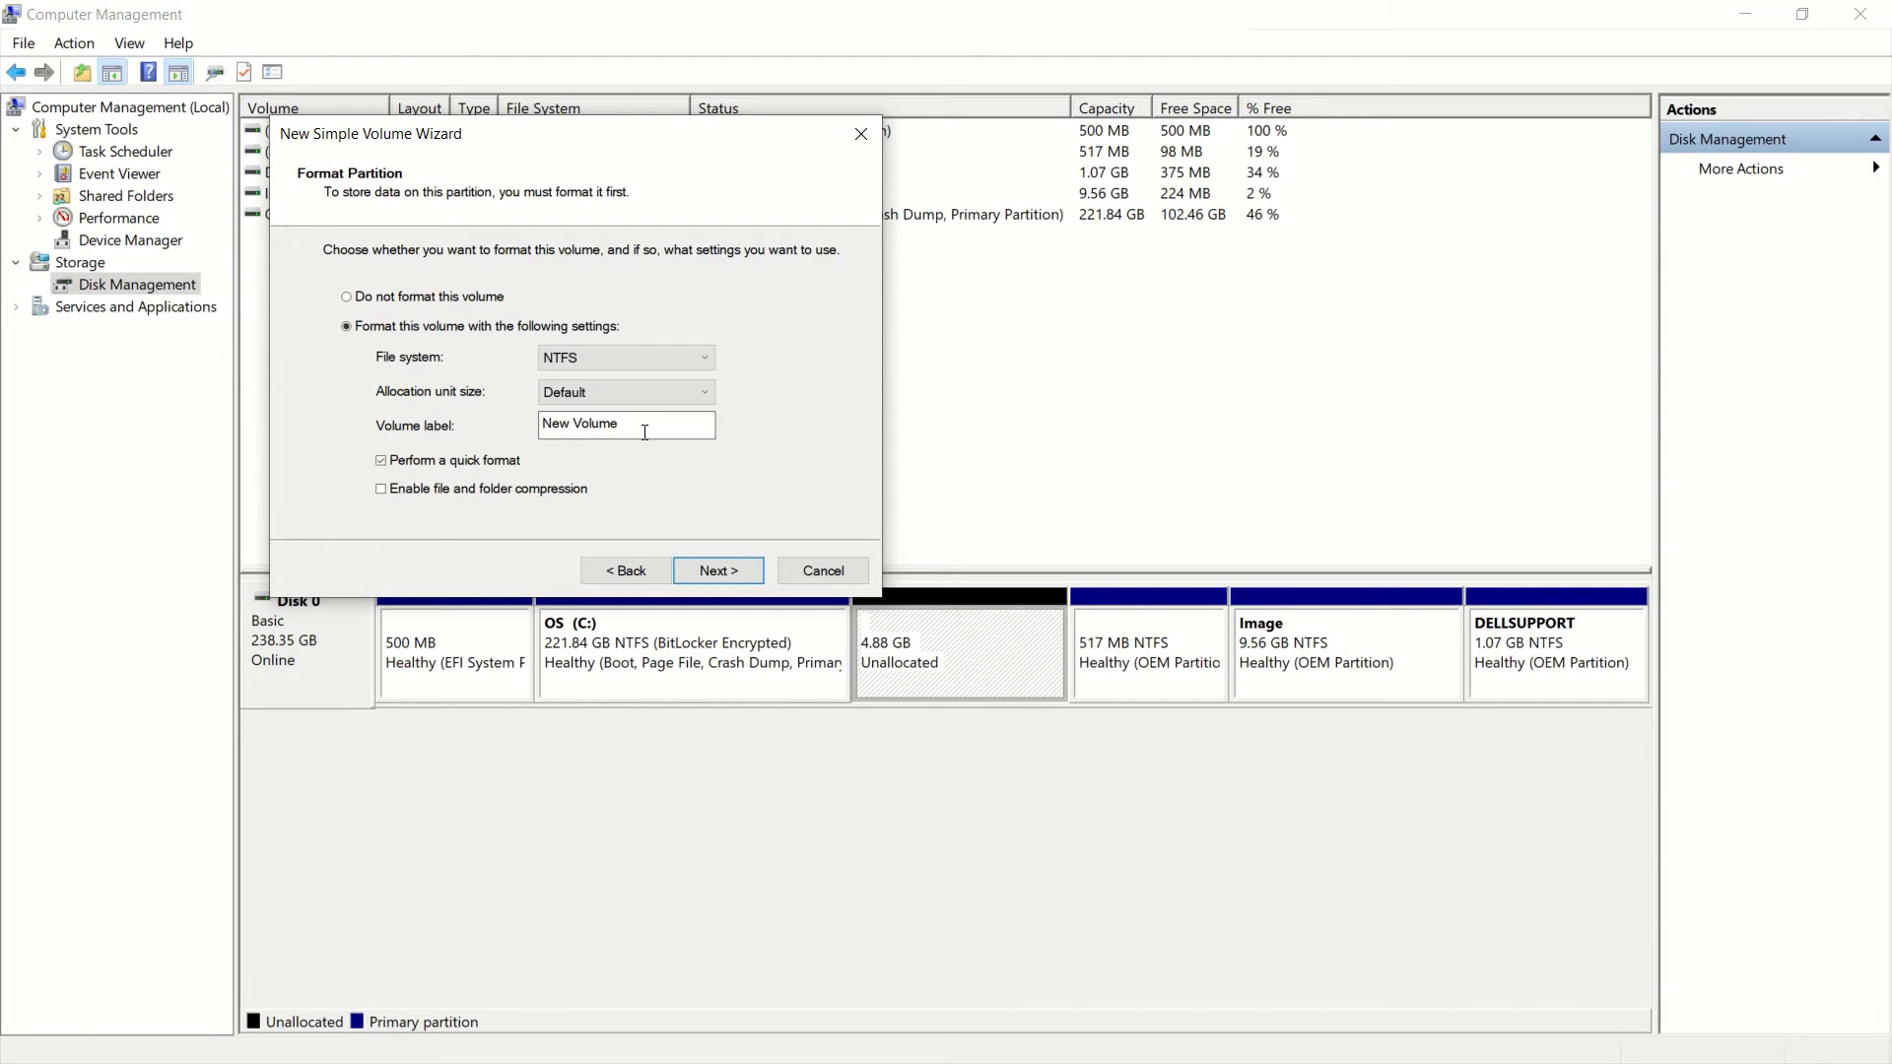
left_click(735, 571)
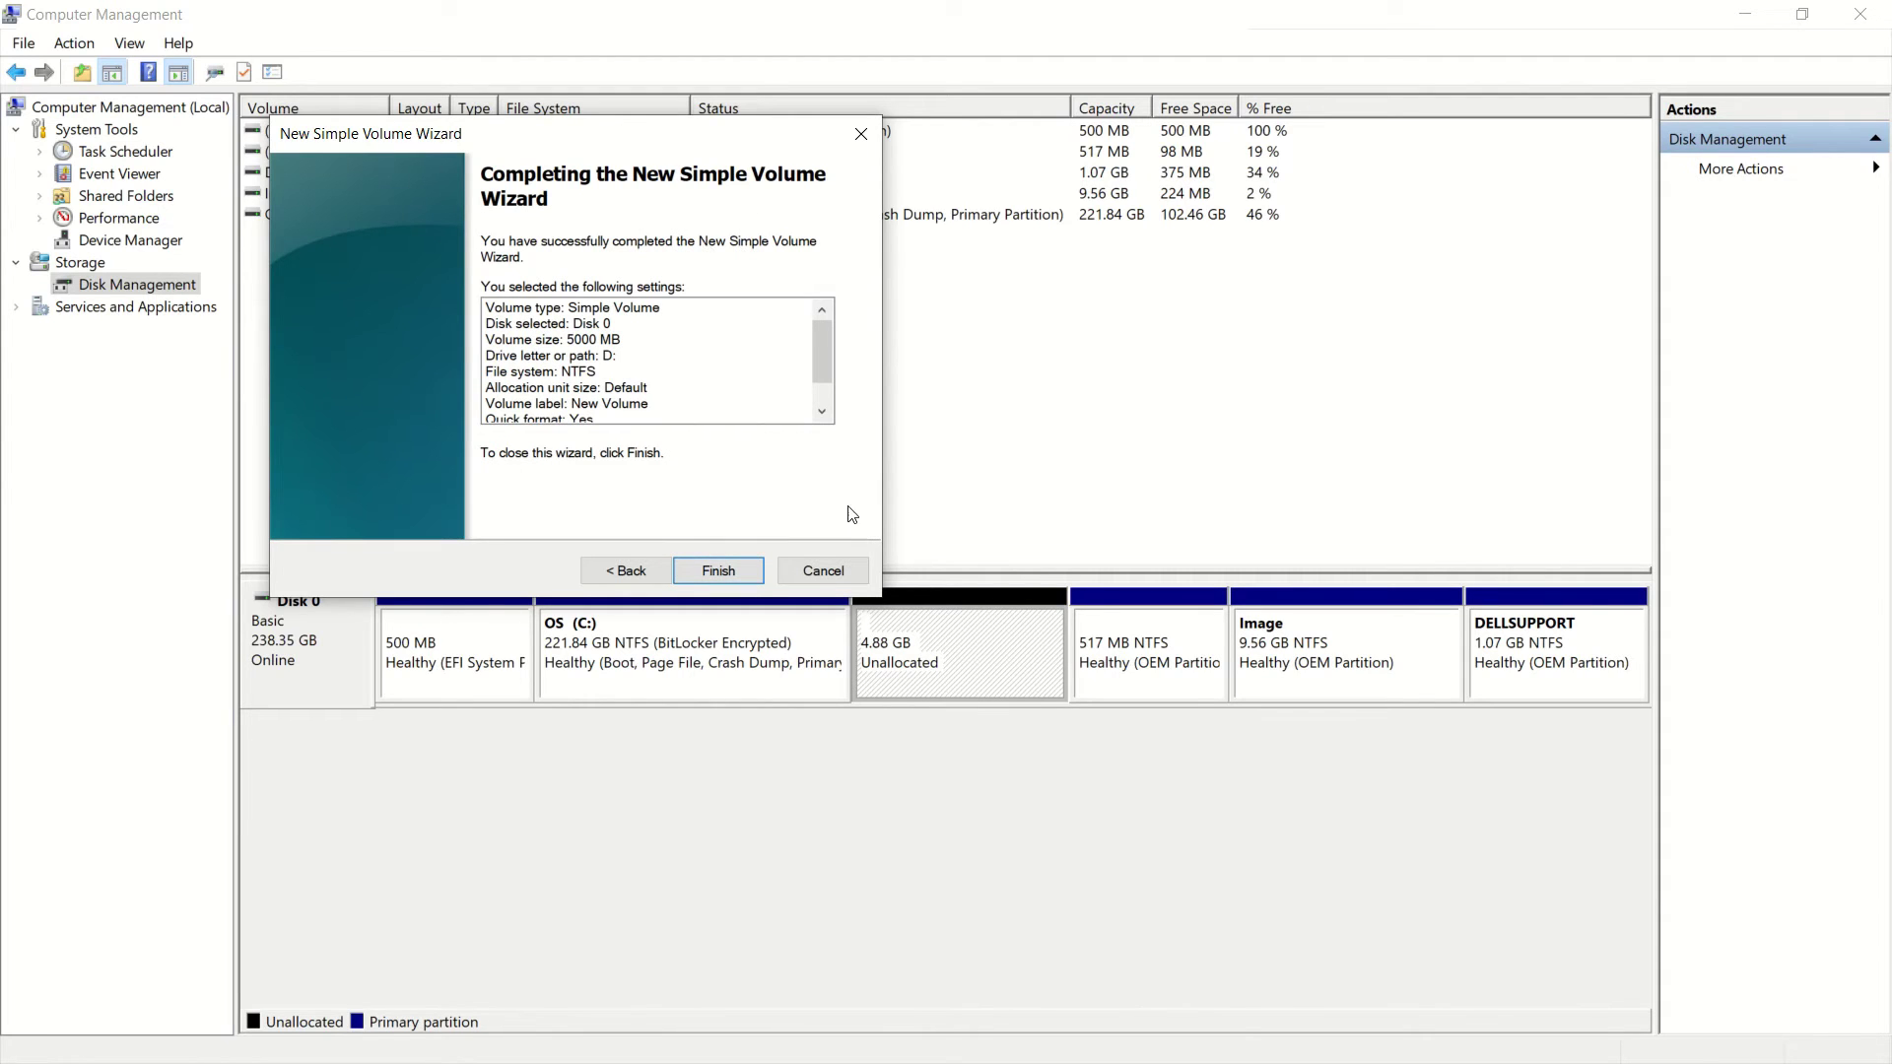
left_click(755, 572)
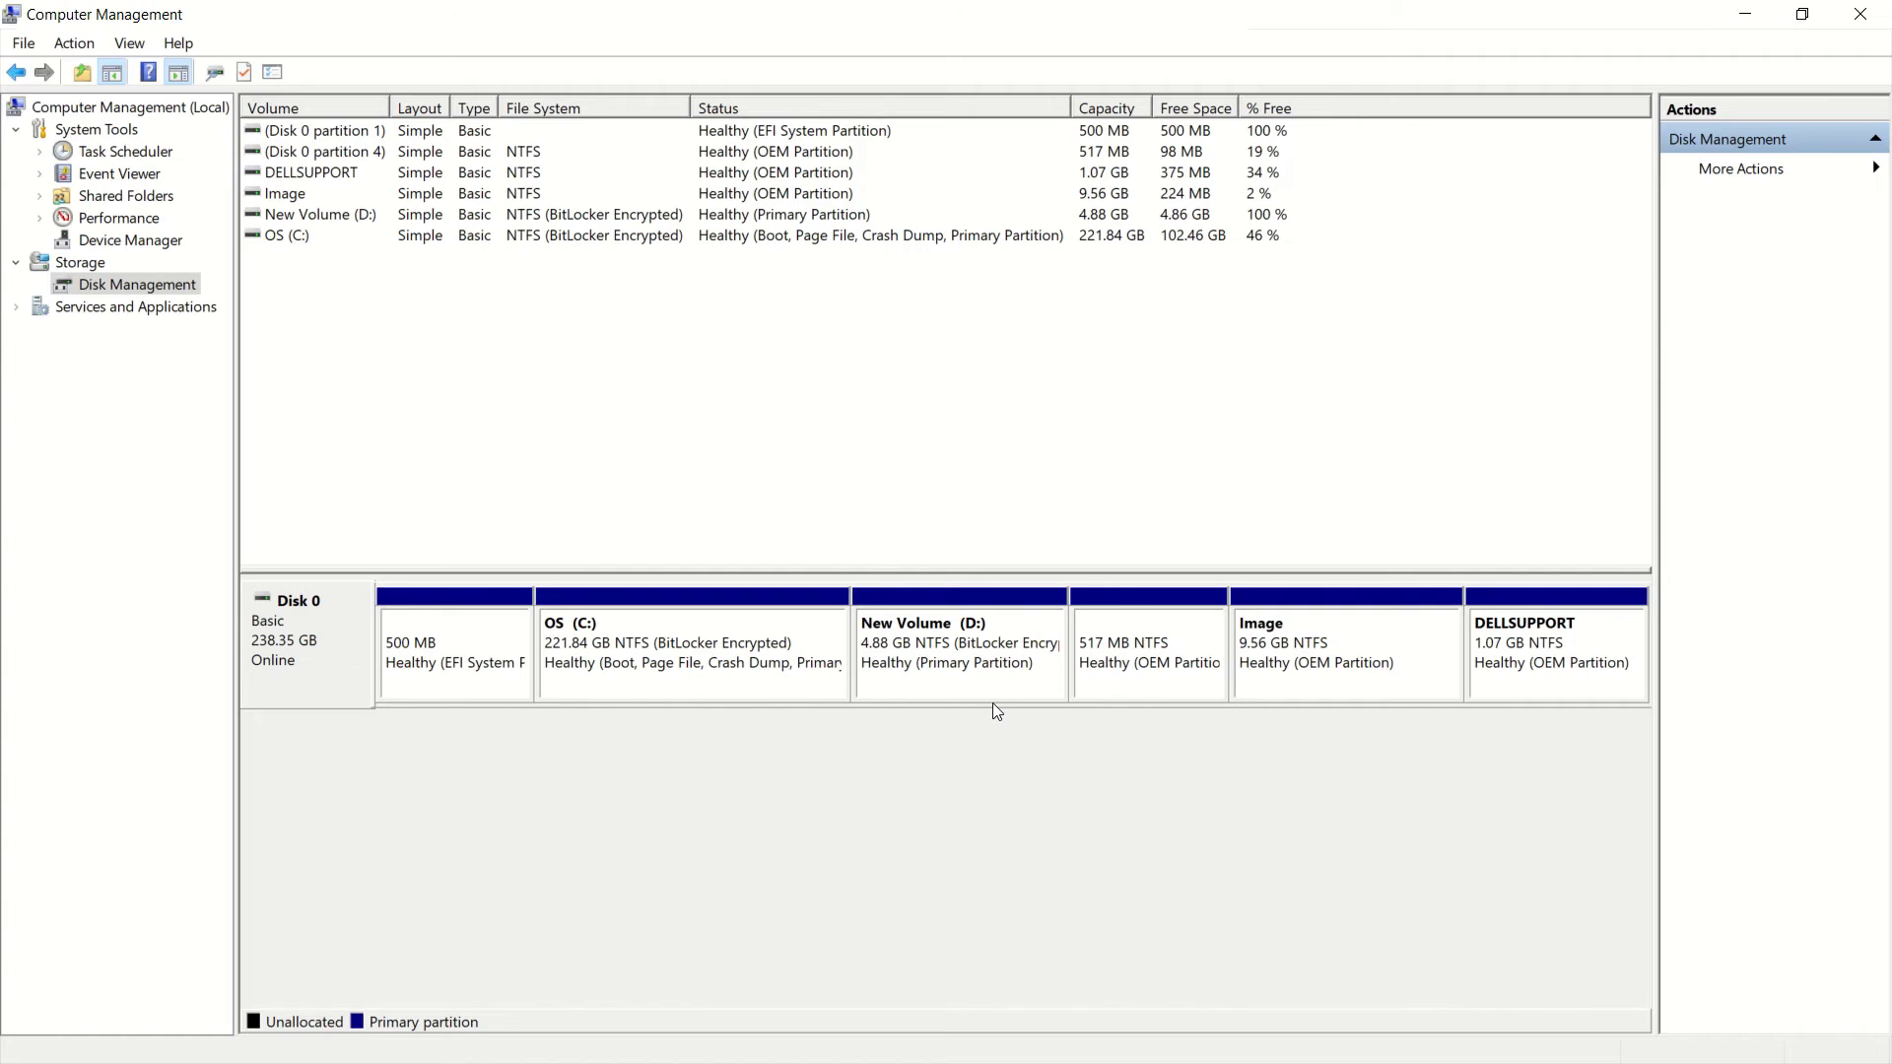
Check the drives in This PC in File Explorer and reopen Disk Management from there
left_click(1747, 16)
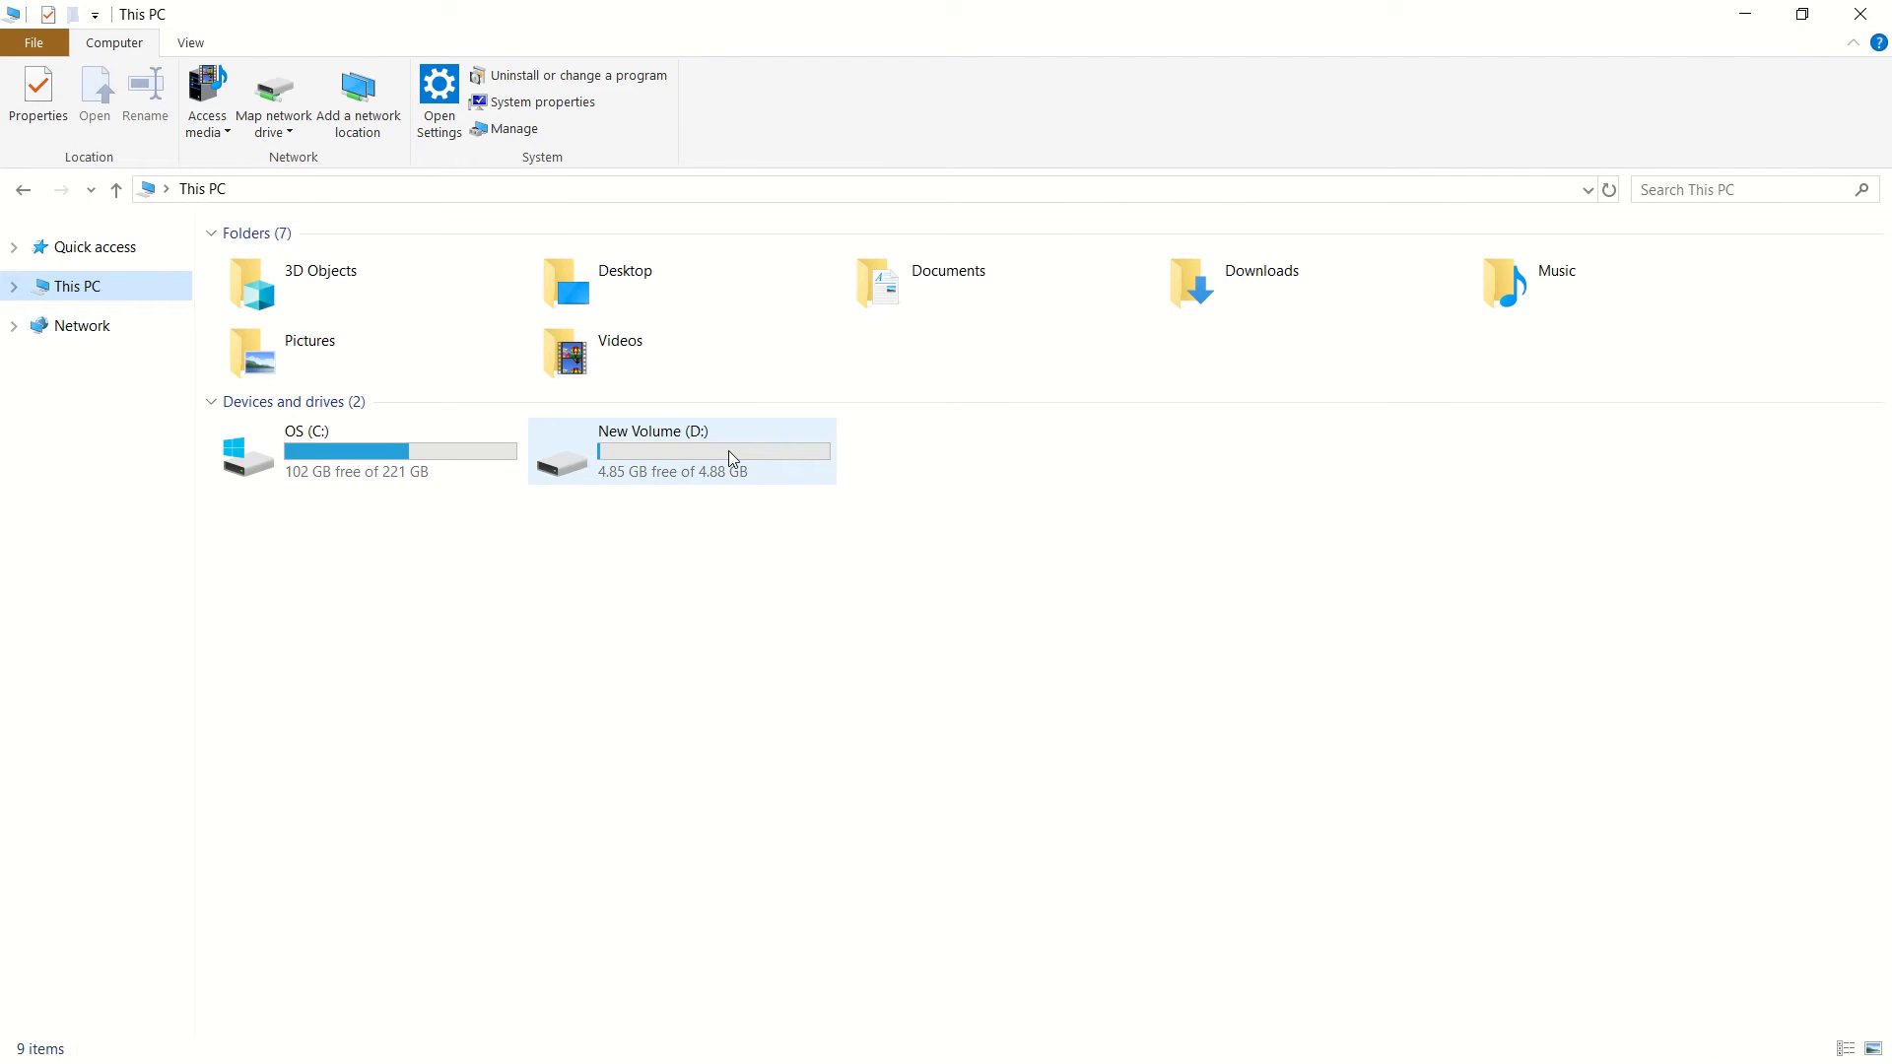
mouse_move(730, 451)
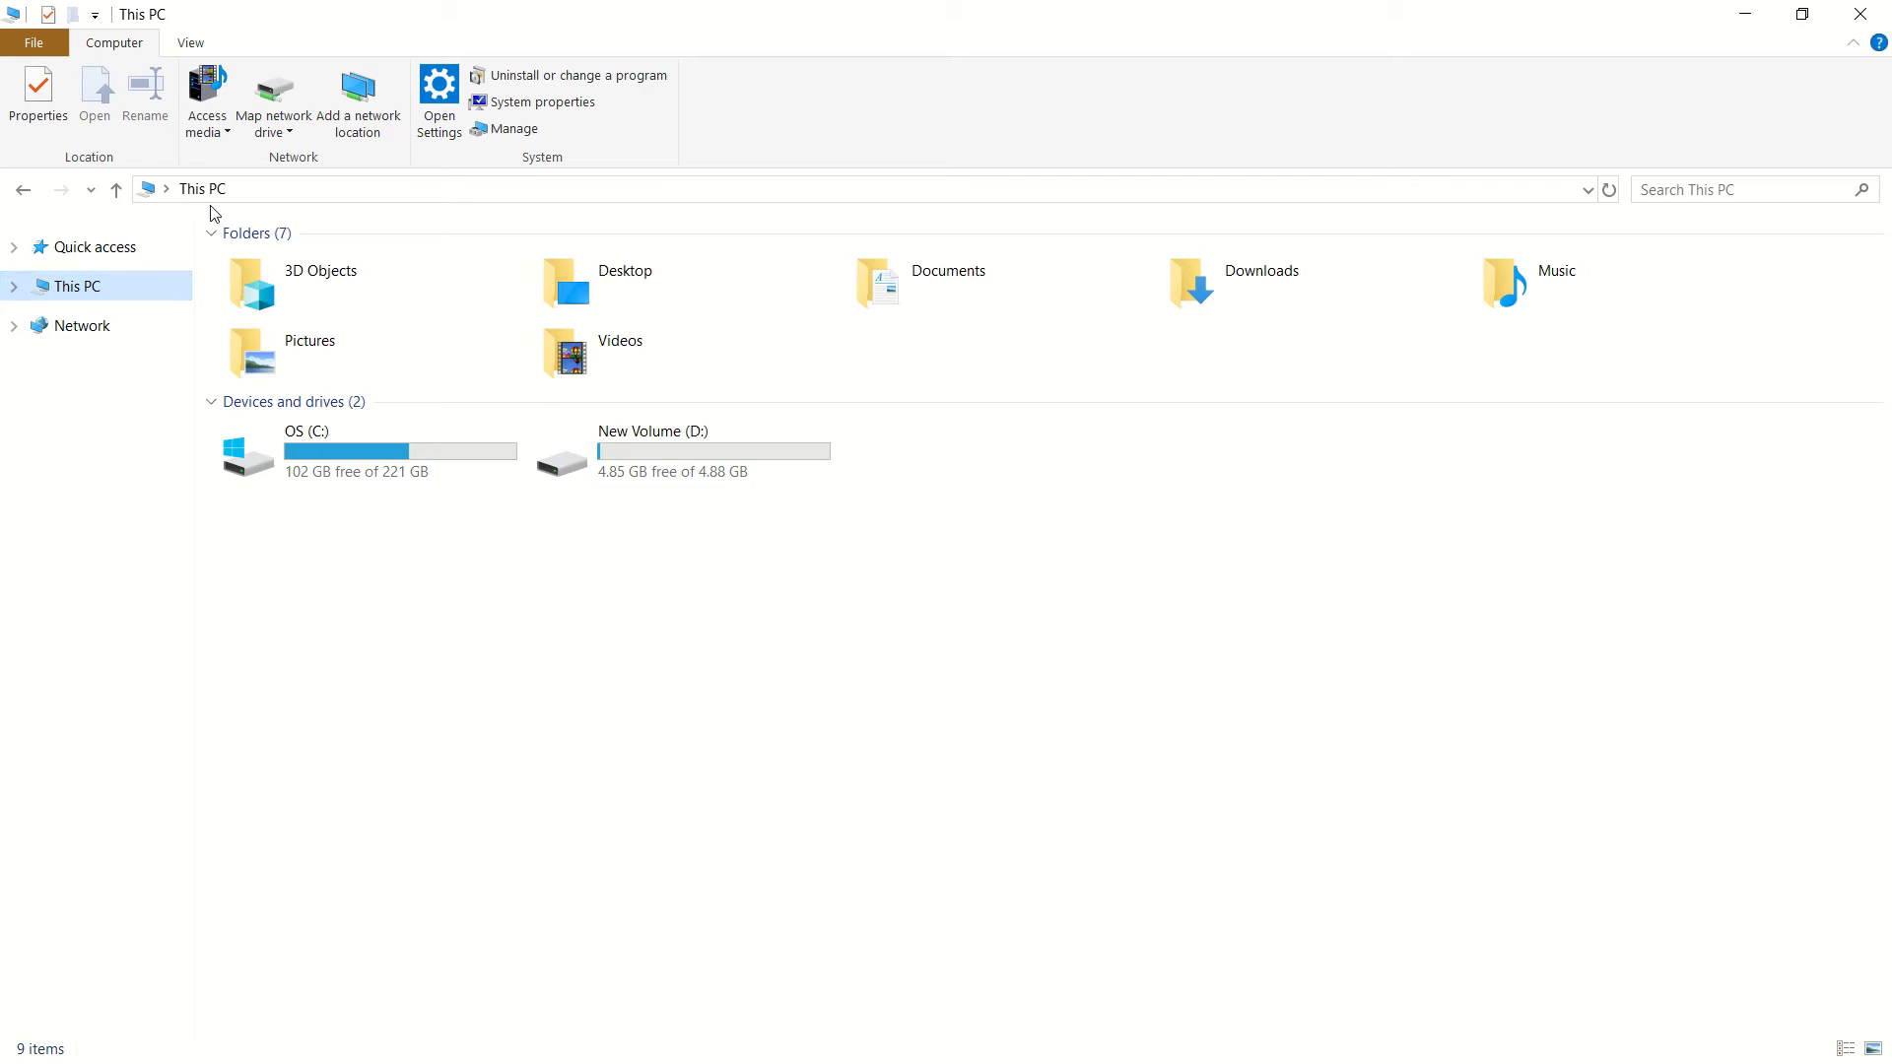
right_click(129, 281)
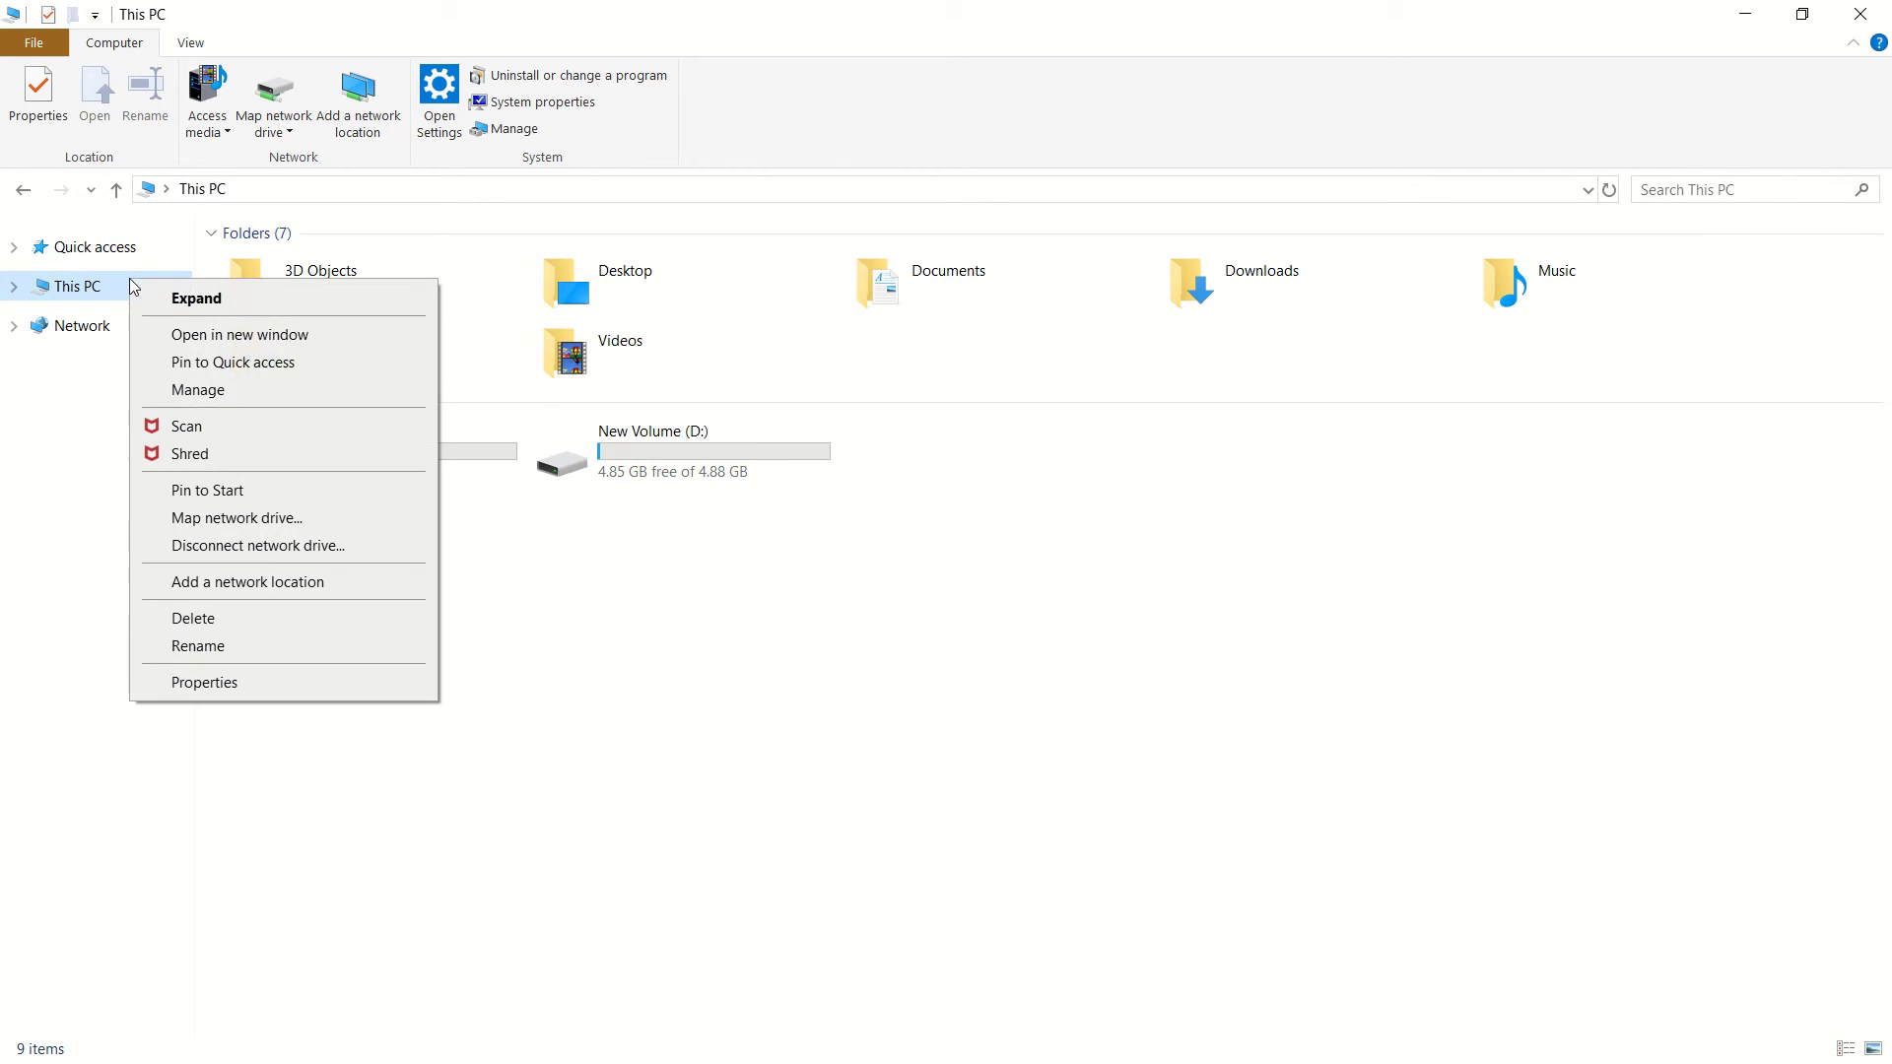
left_click(277, 391)
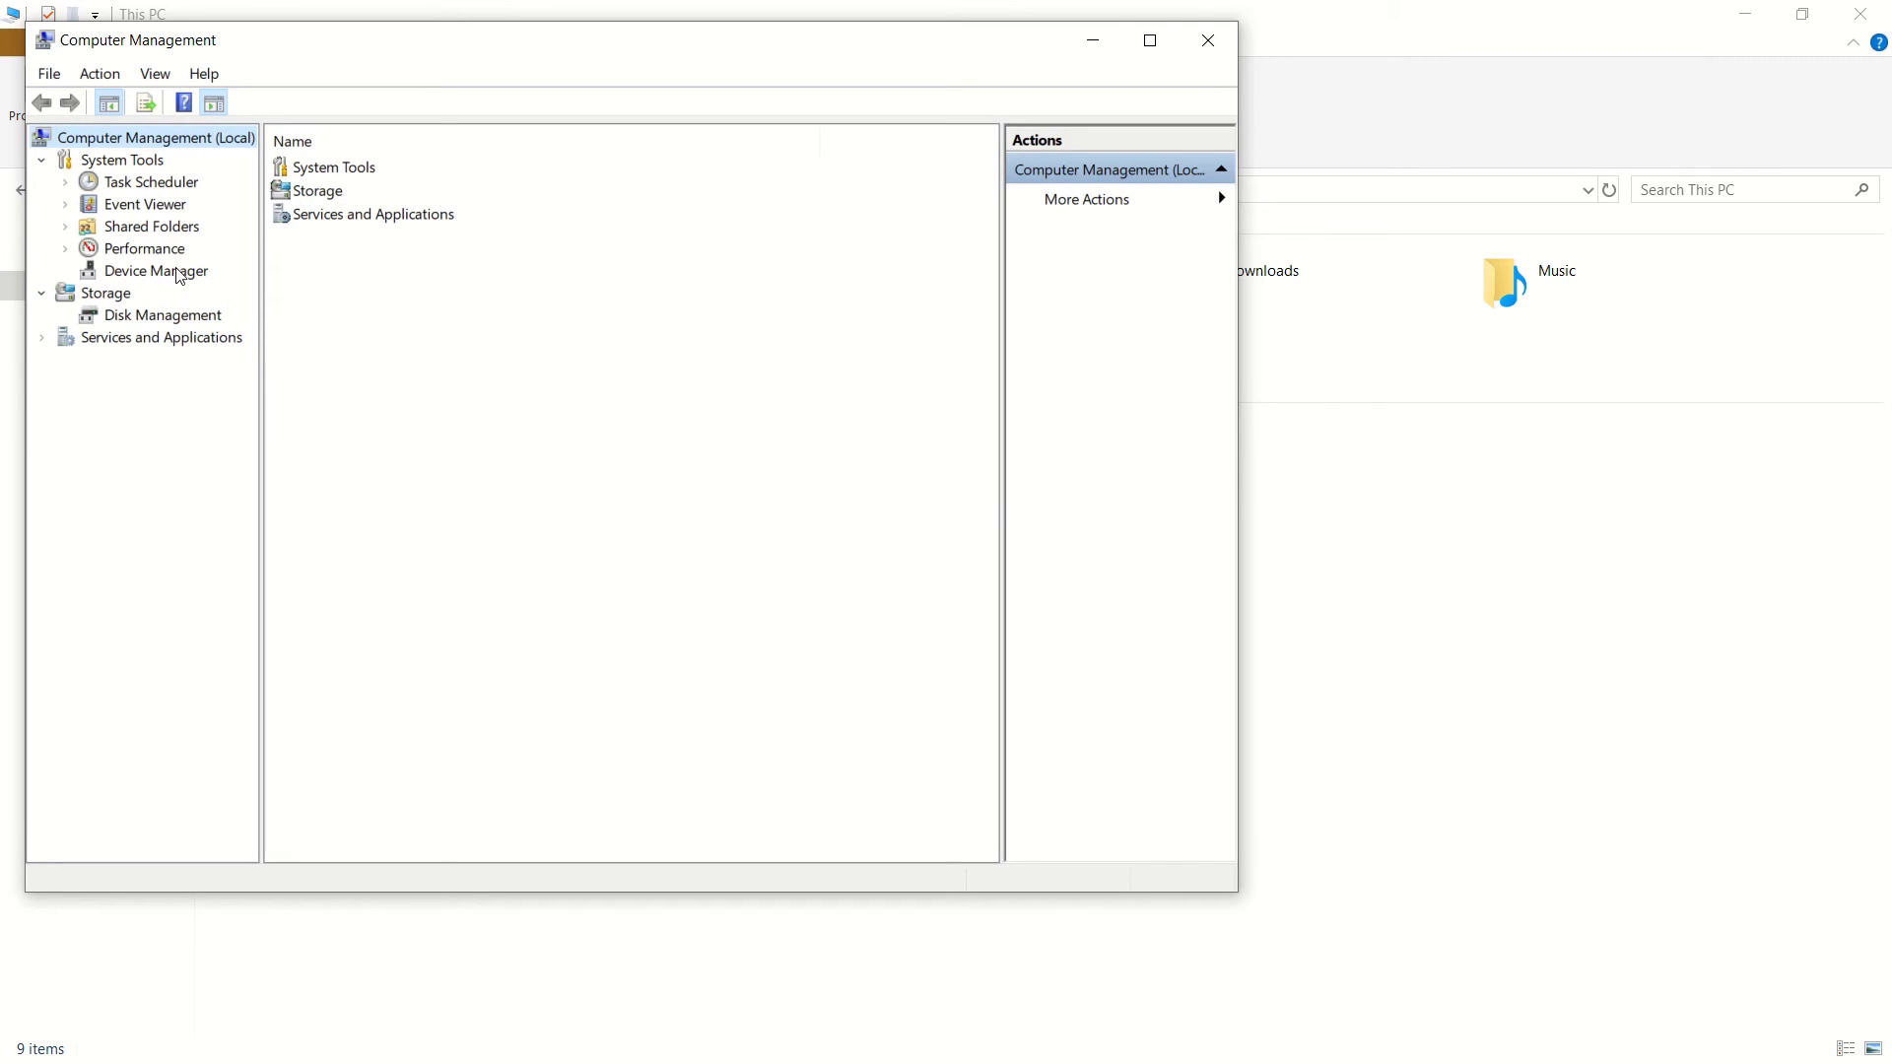
left_click(195, 314)
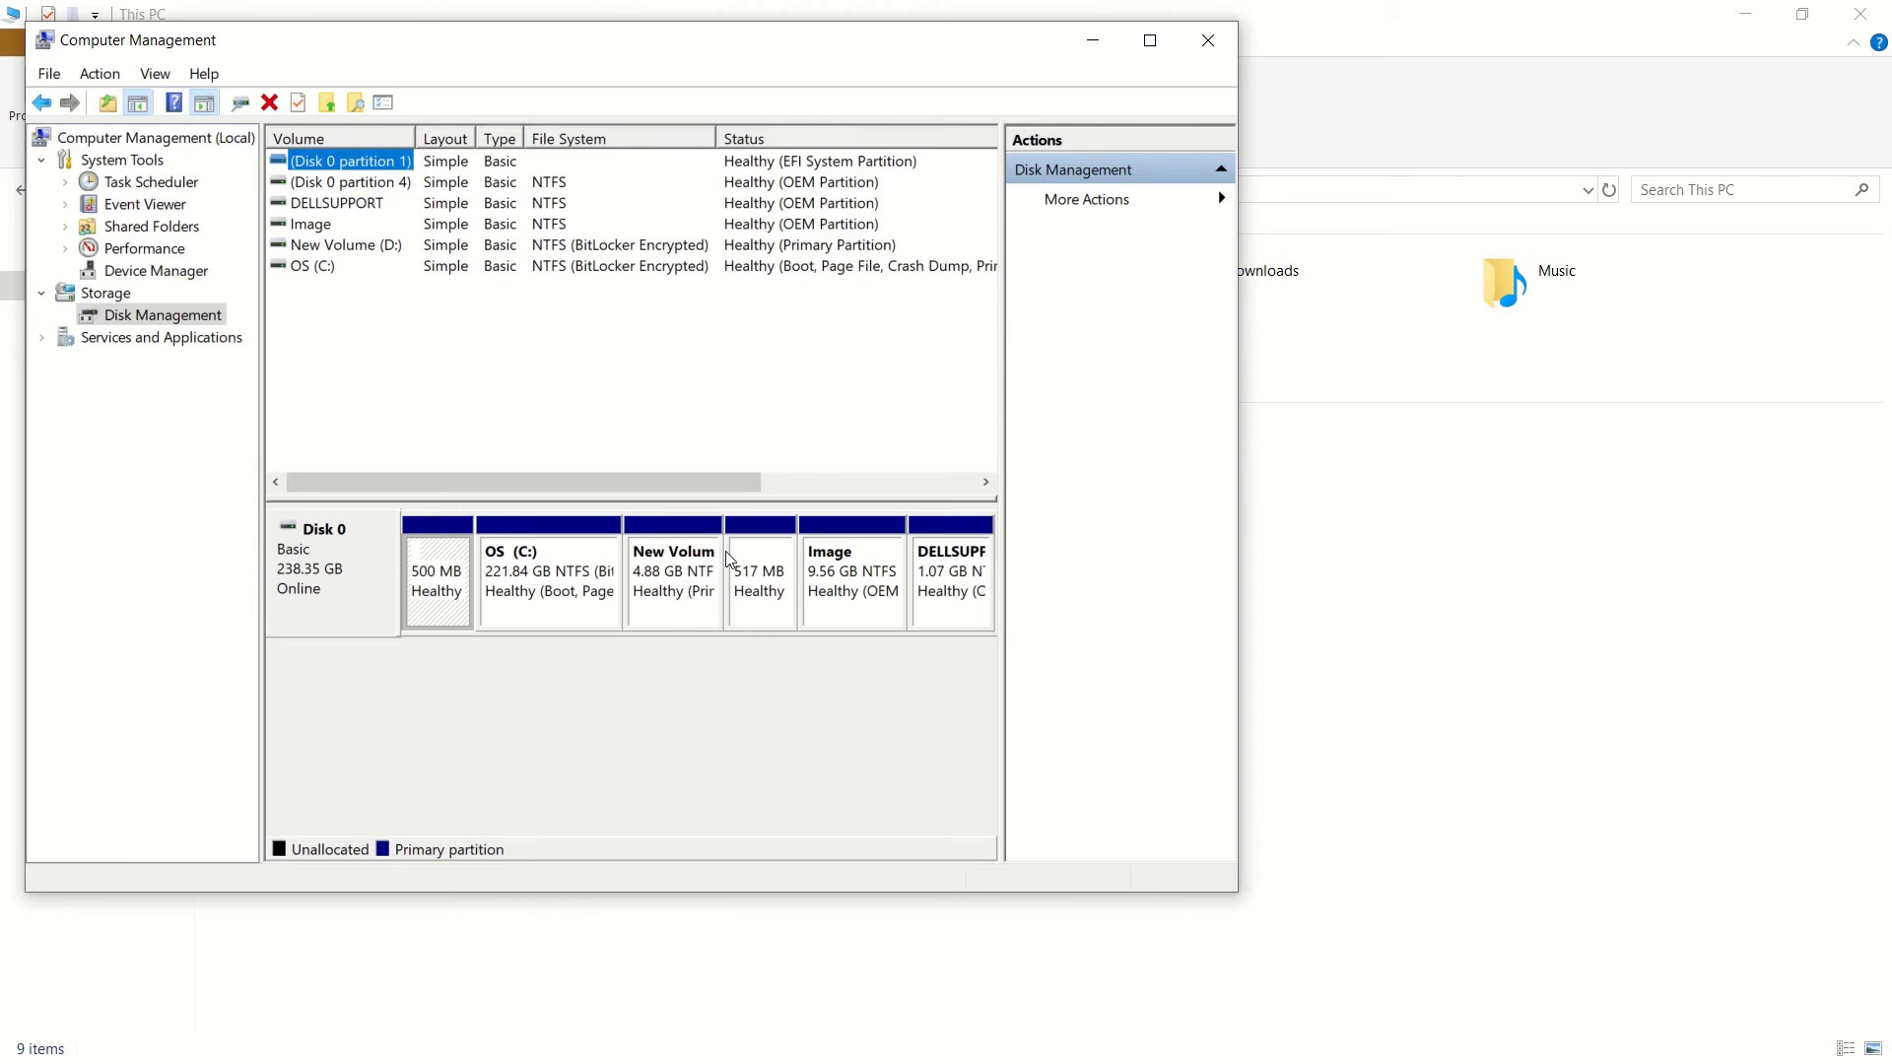
Delete the New Volume (D:) partition, accepting the data loss and forcing the deletion
right_click(694, 610)
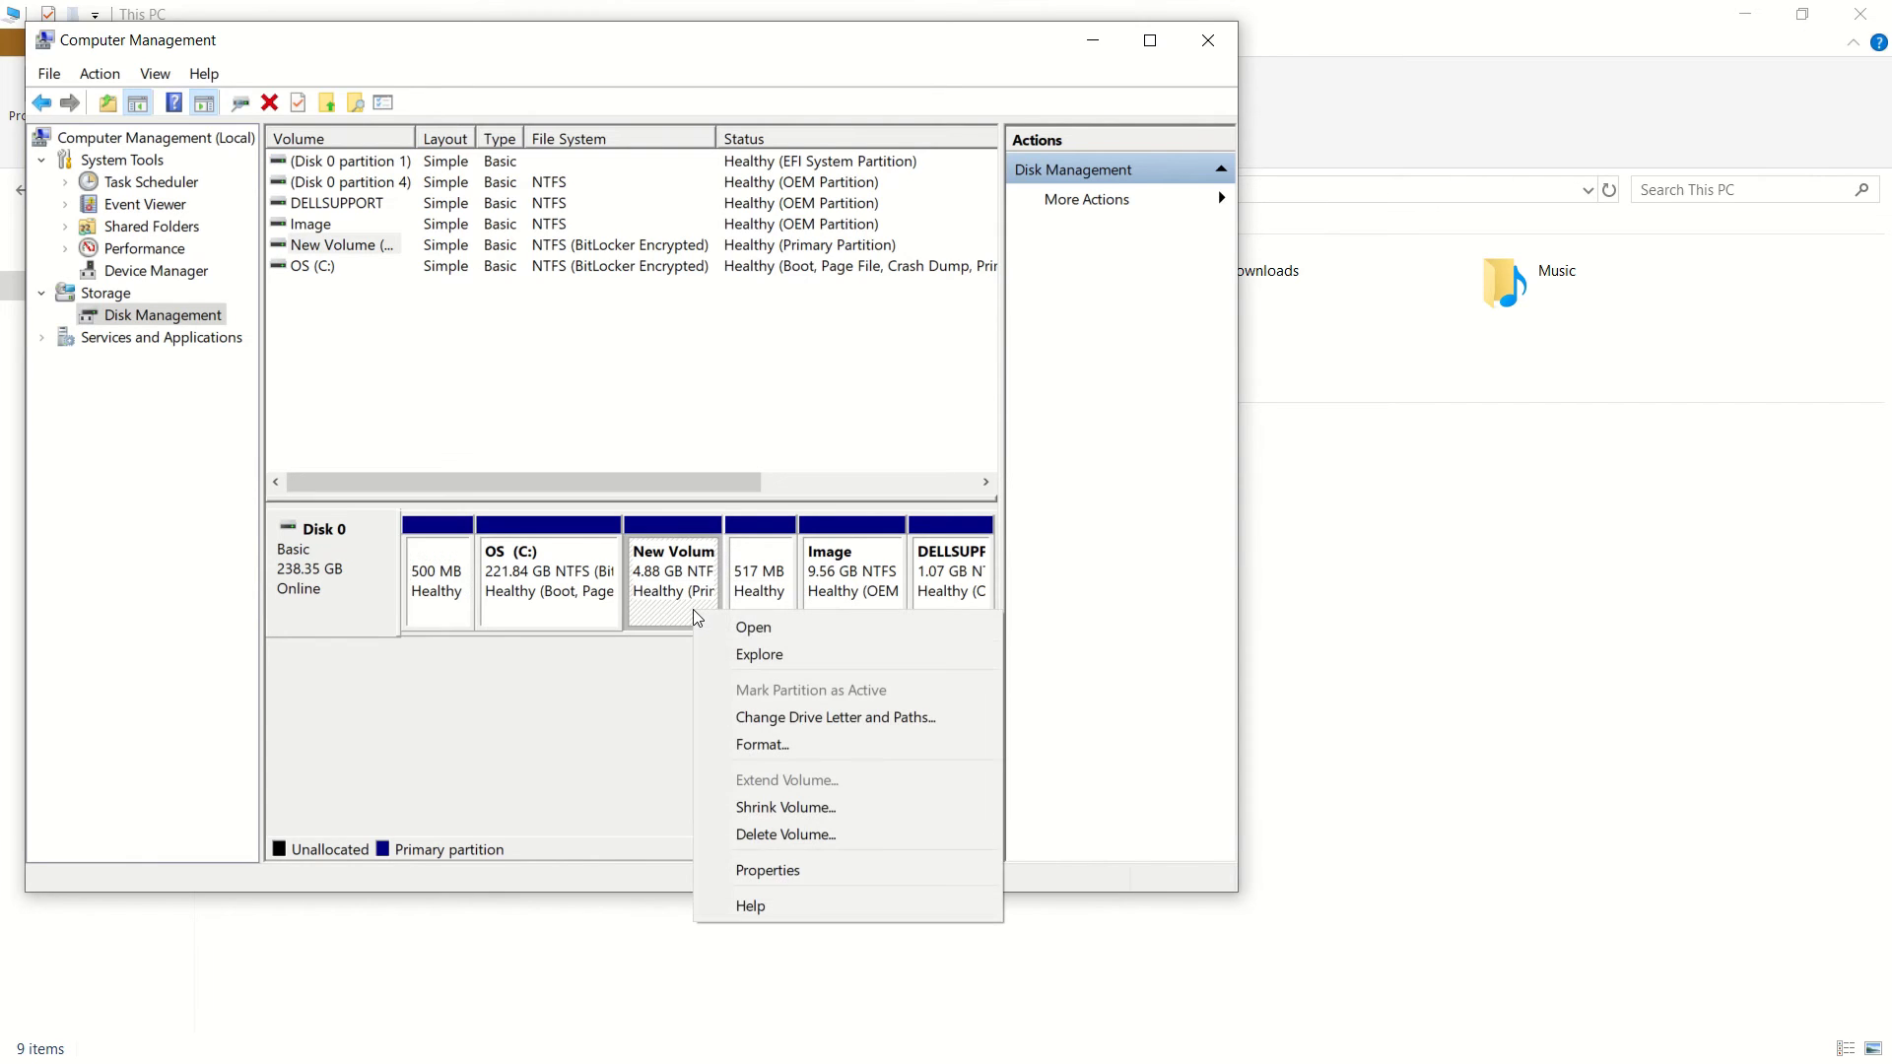
left_click(848, 834)
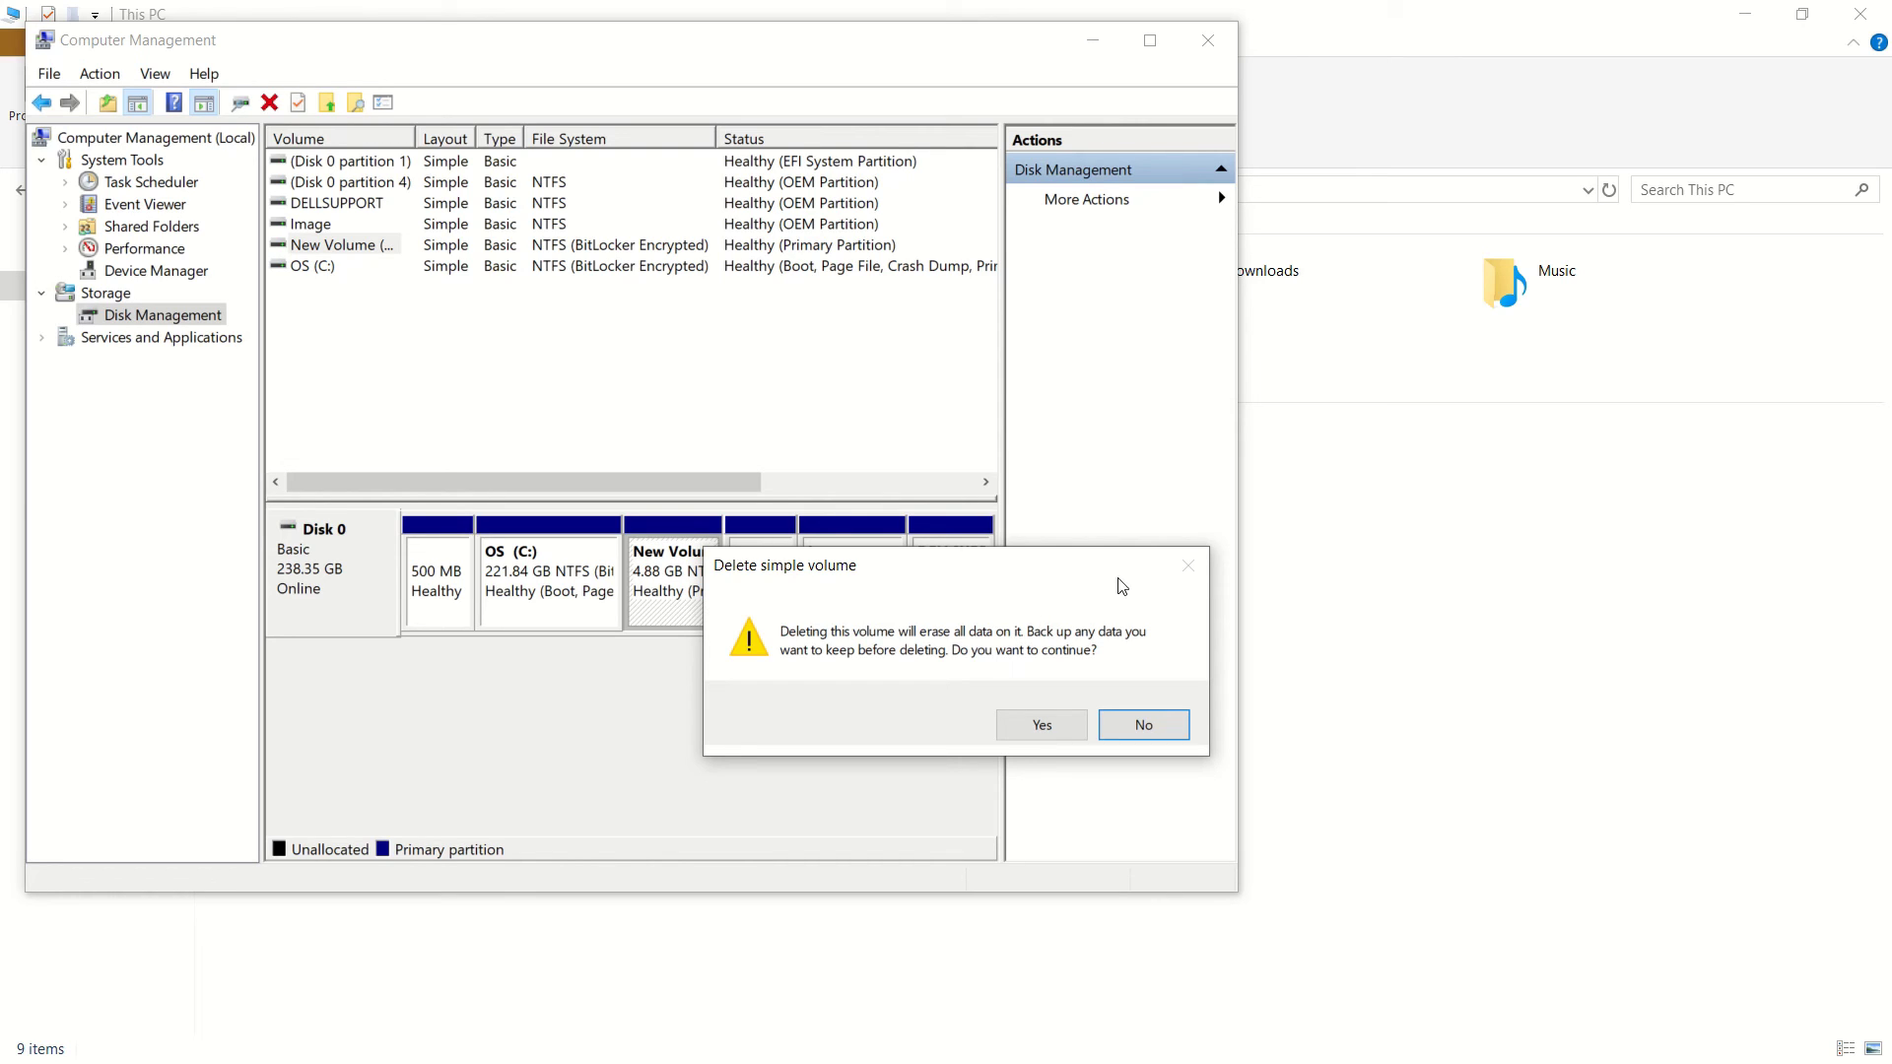
left_click(1057, 716)
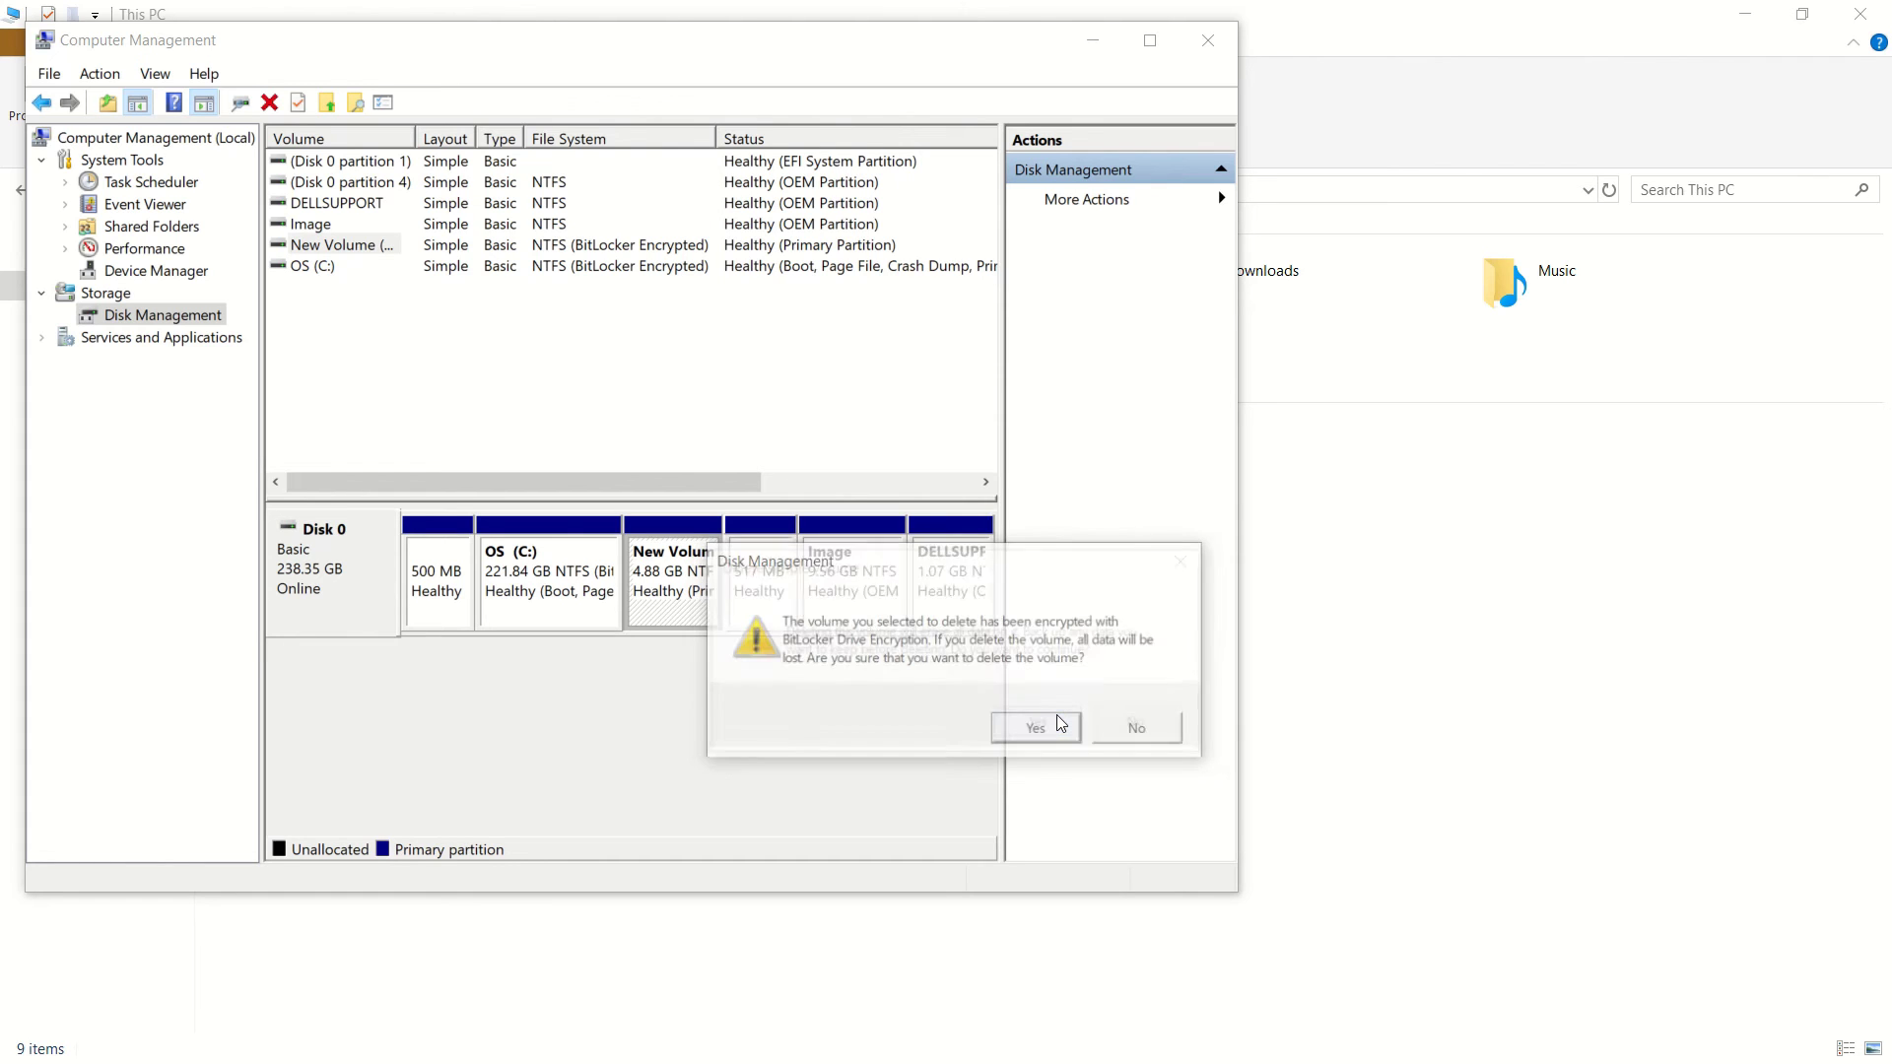
left_click(1056, 718)
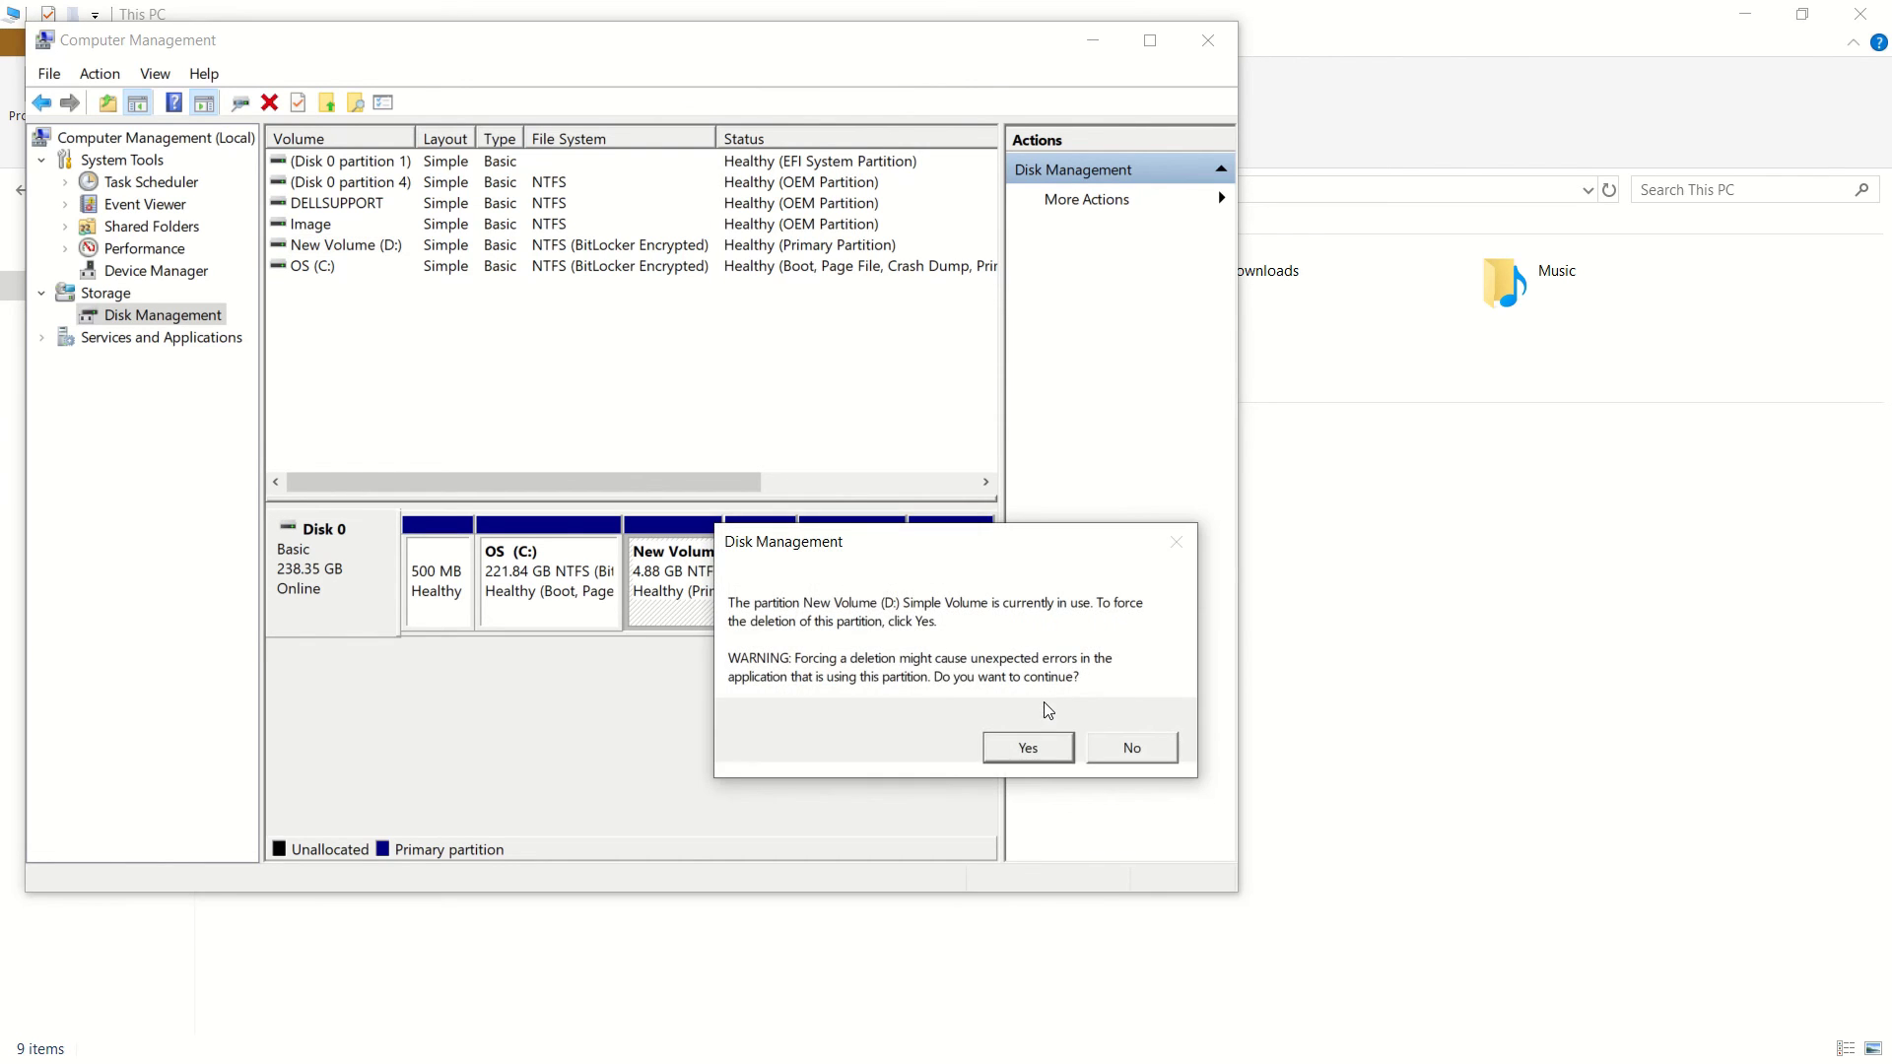
left_click(1051, 753)
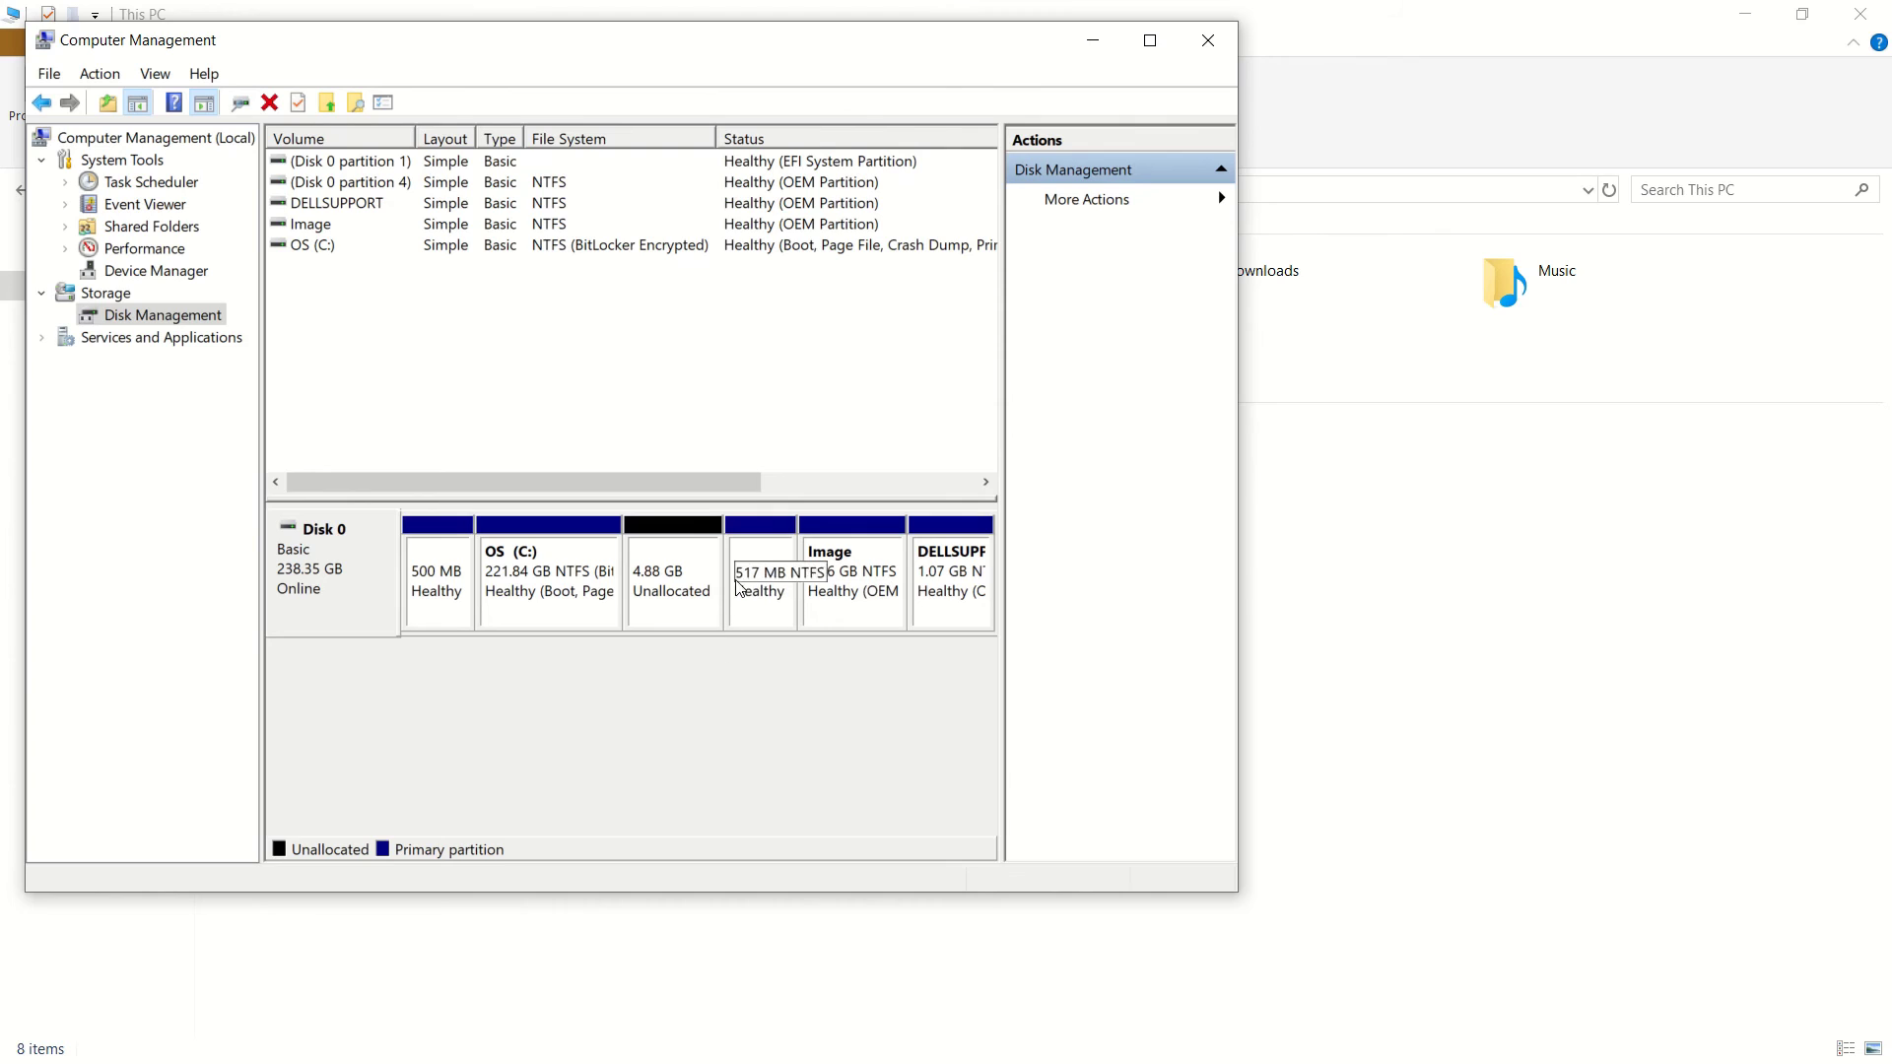
Extend the OS (C:) volume with the 5000 MB of unallocated space on Disk 0 and return to This PC
left_click(650, 612)
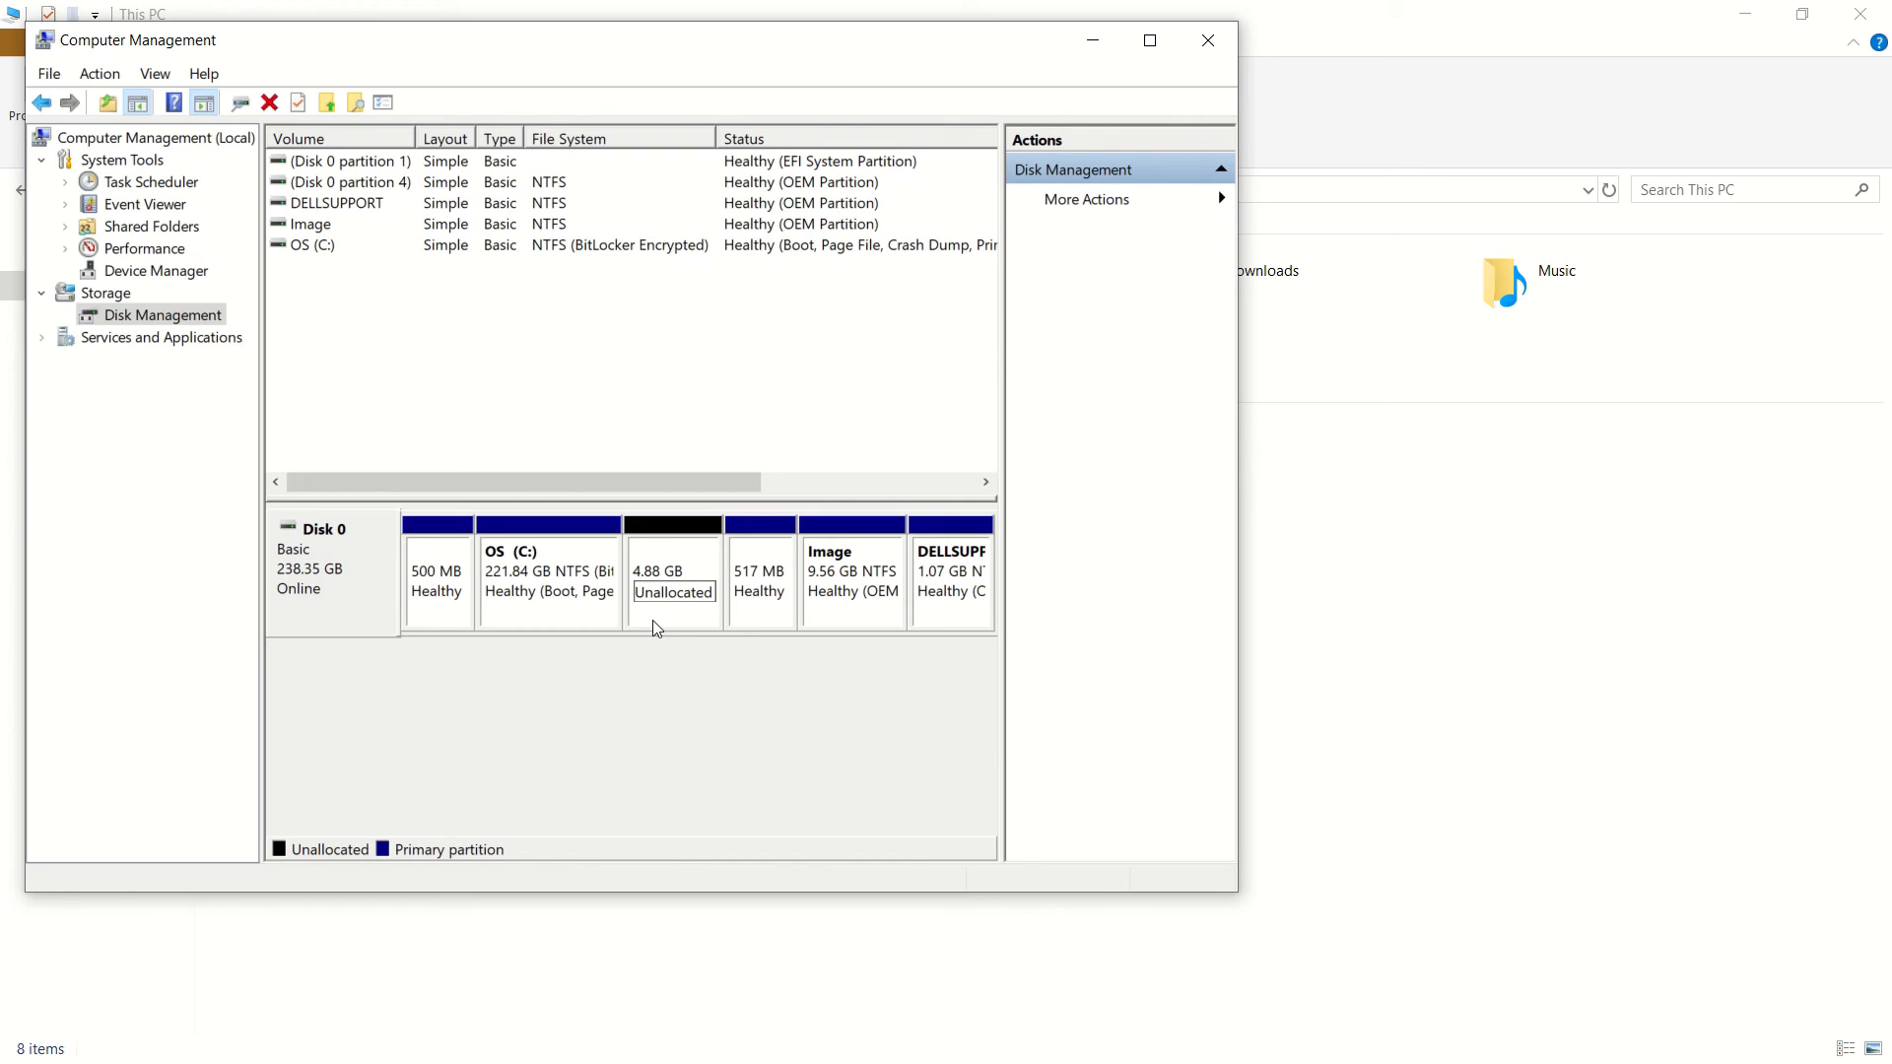
right_click(579, 621)
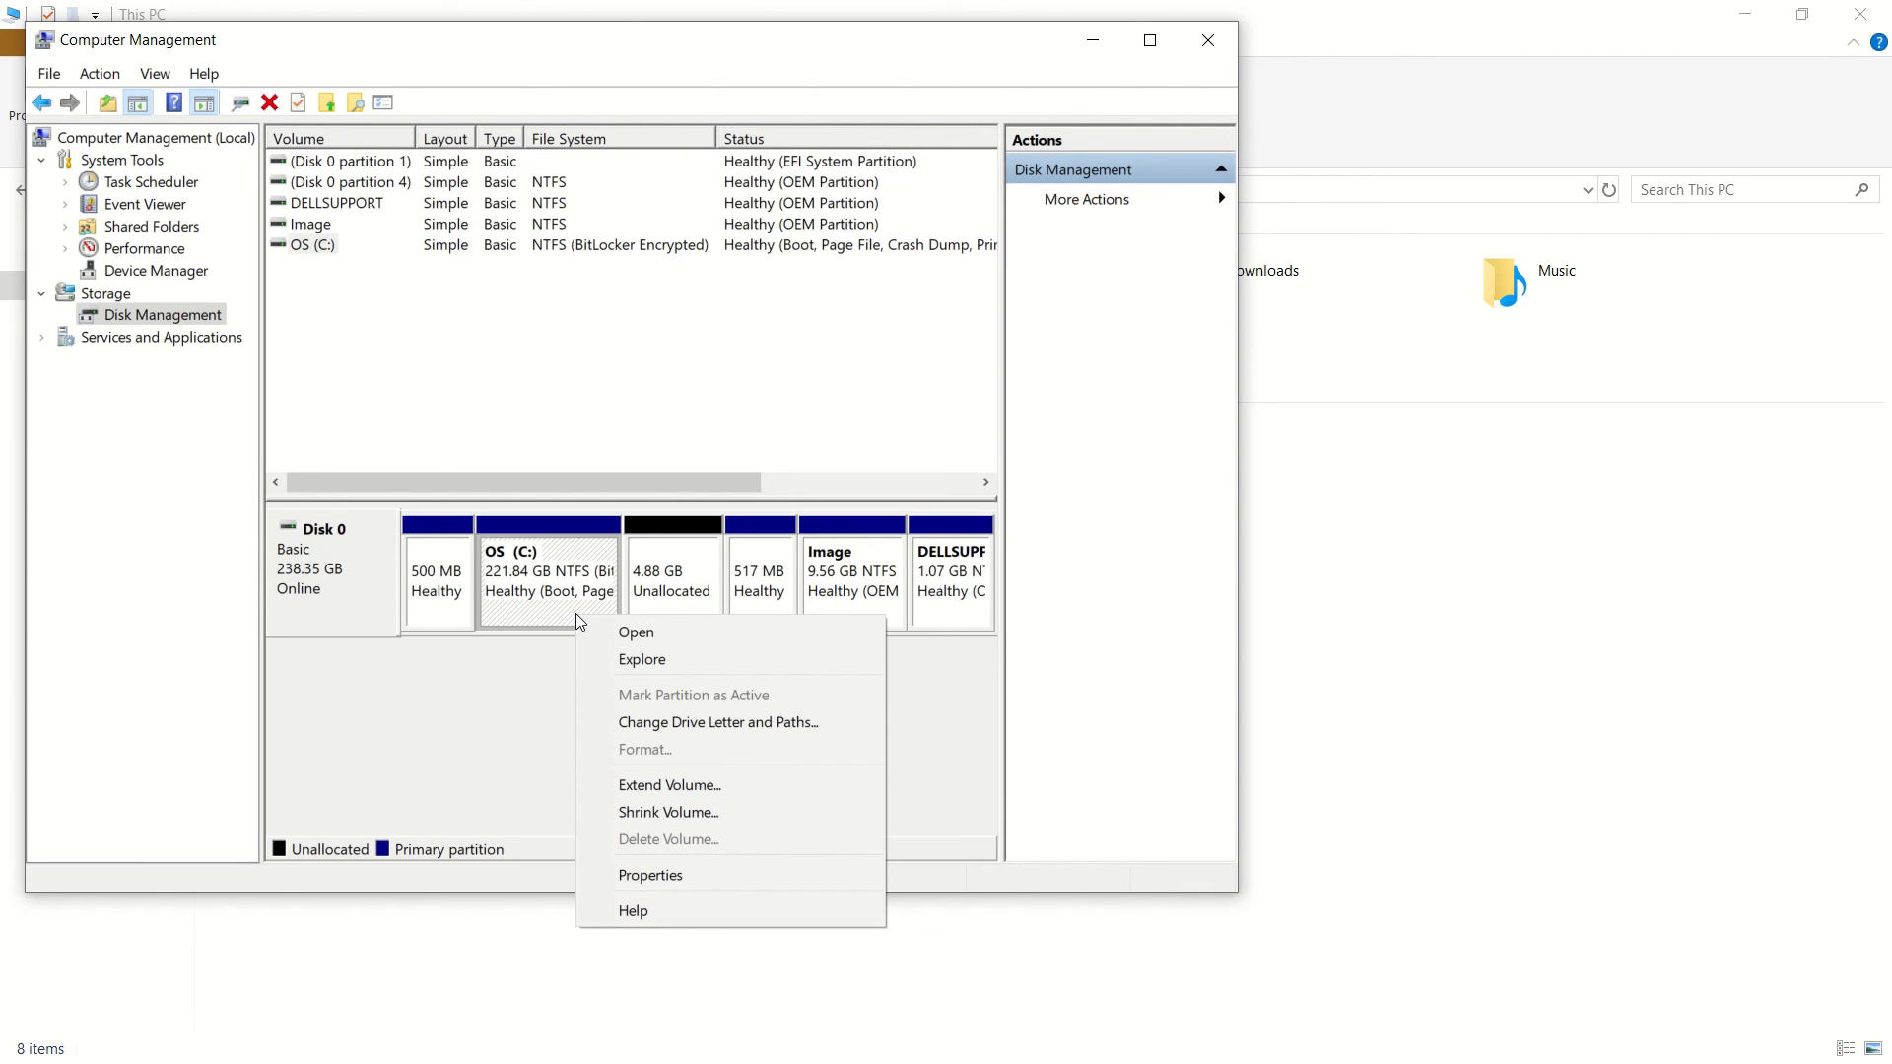
left_click(783, 790)
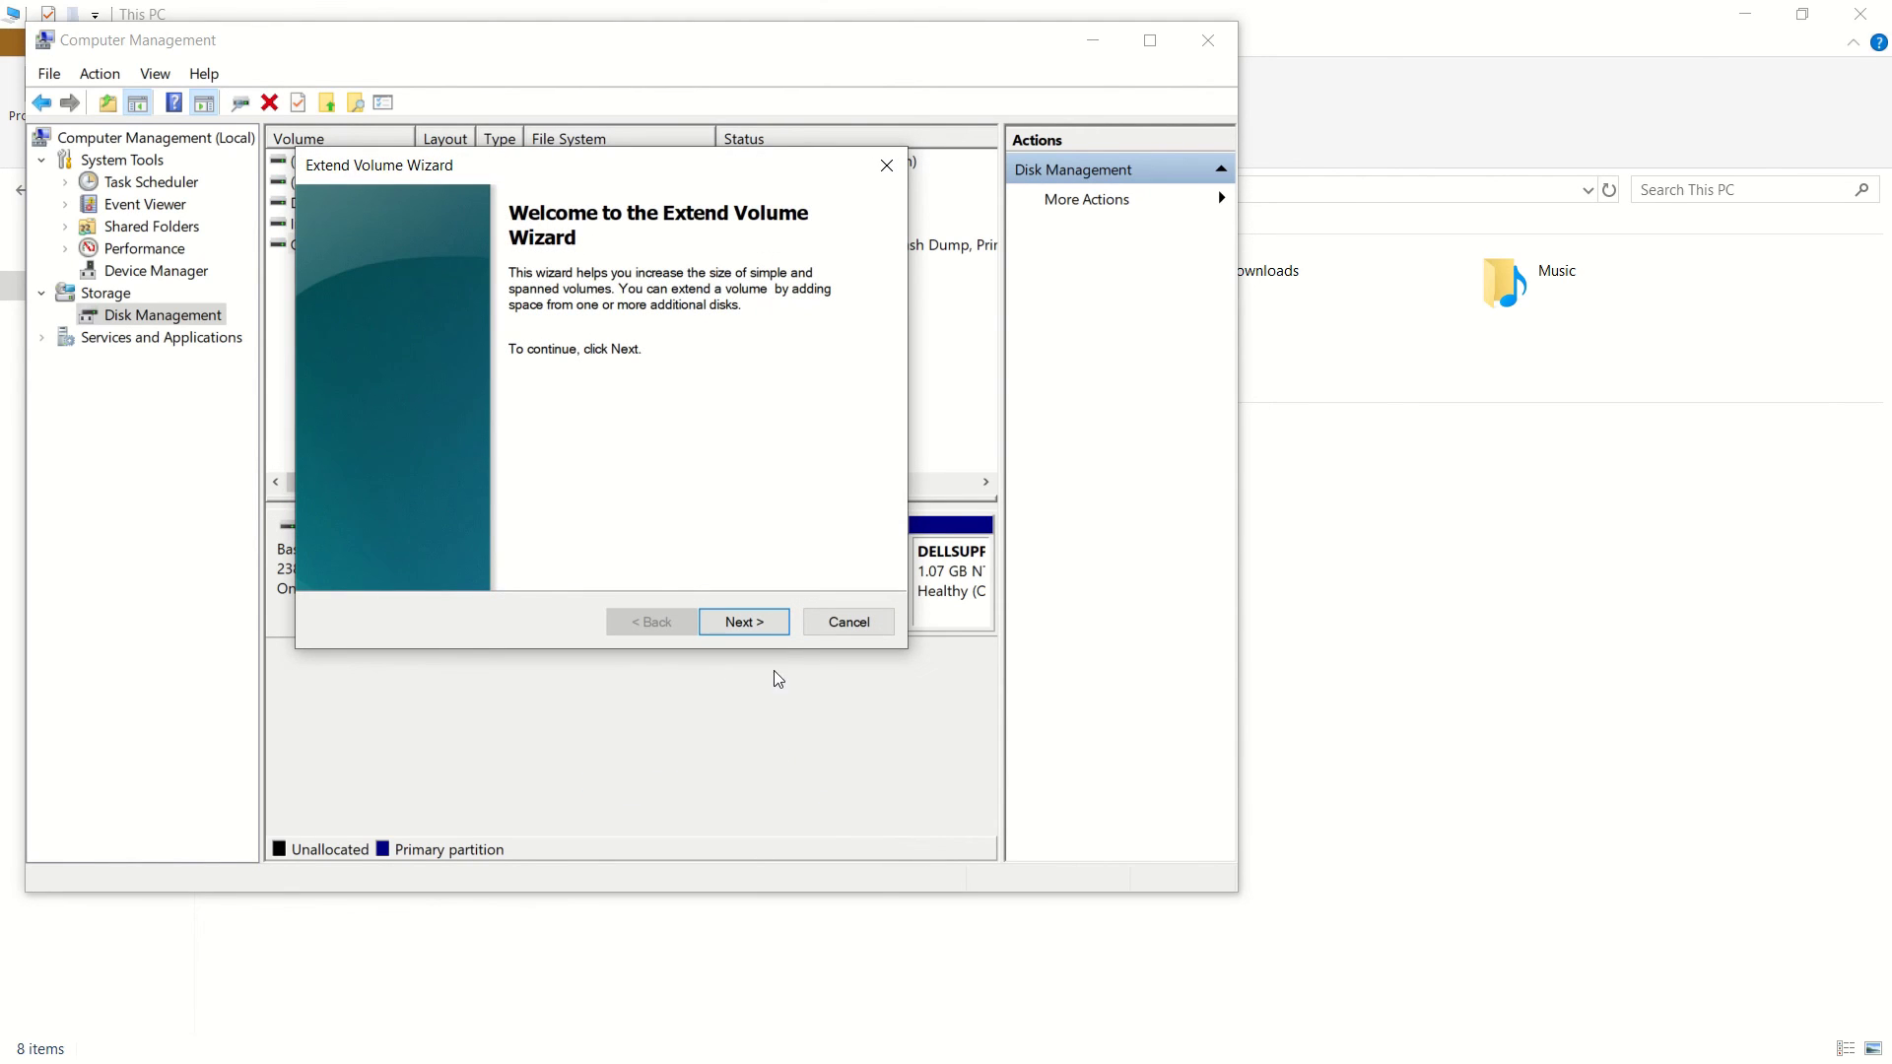
left_click(783, 629)
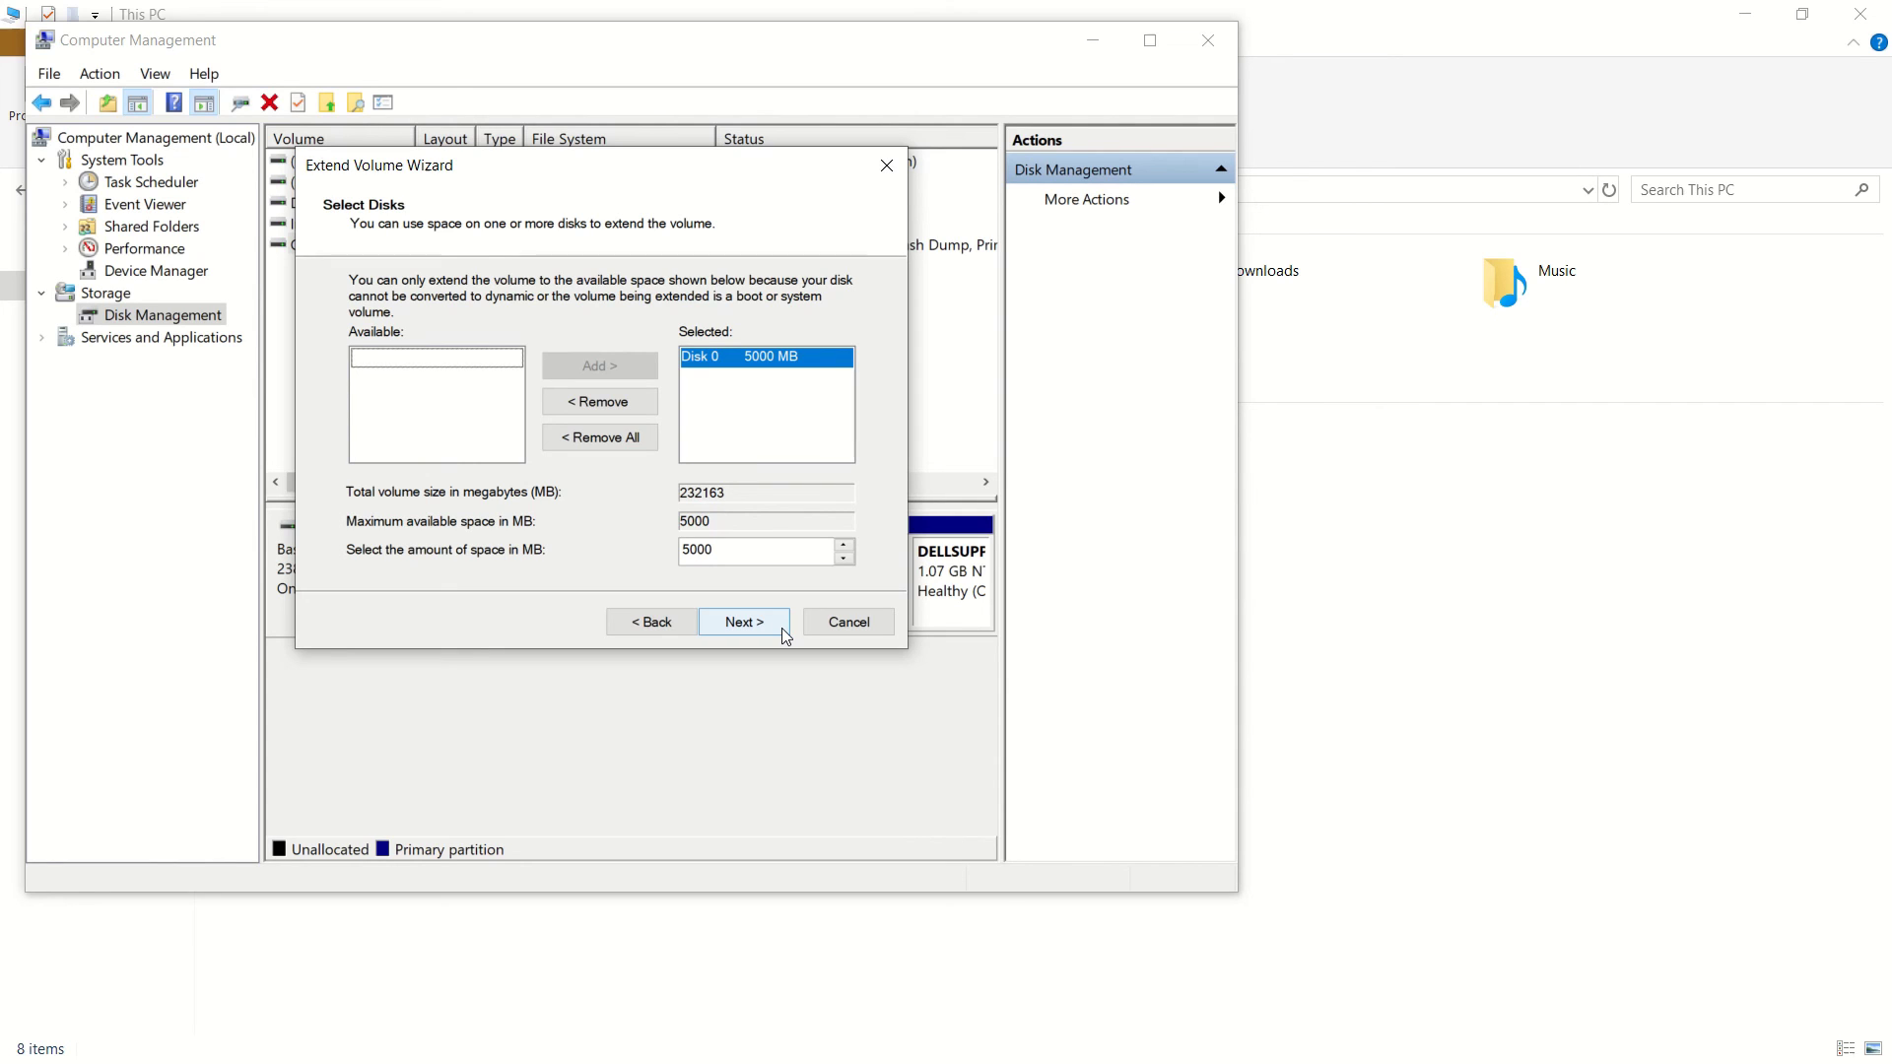
left_click(783, 629)
left_click(782, 629)
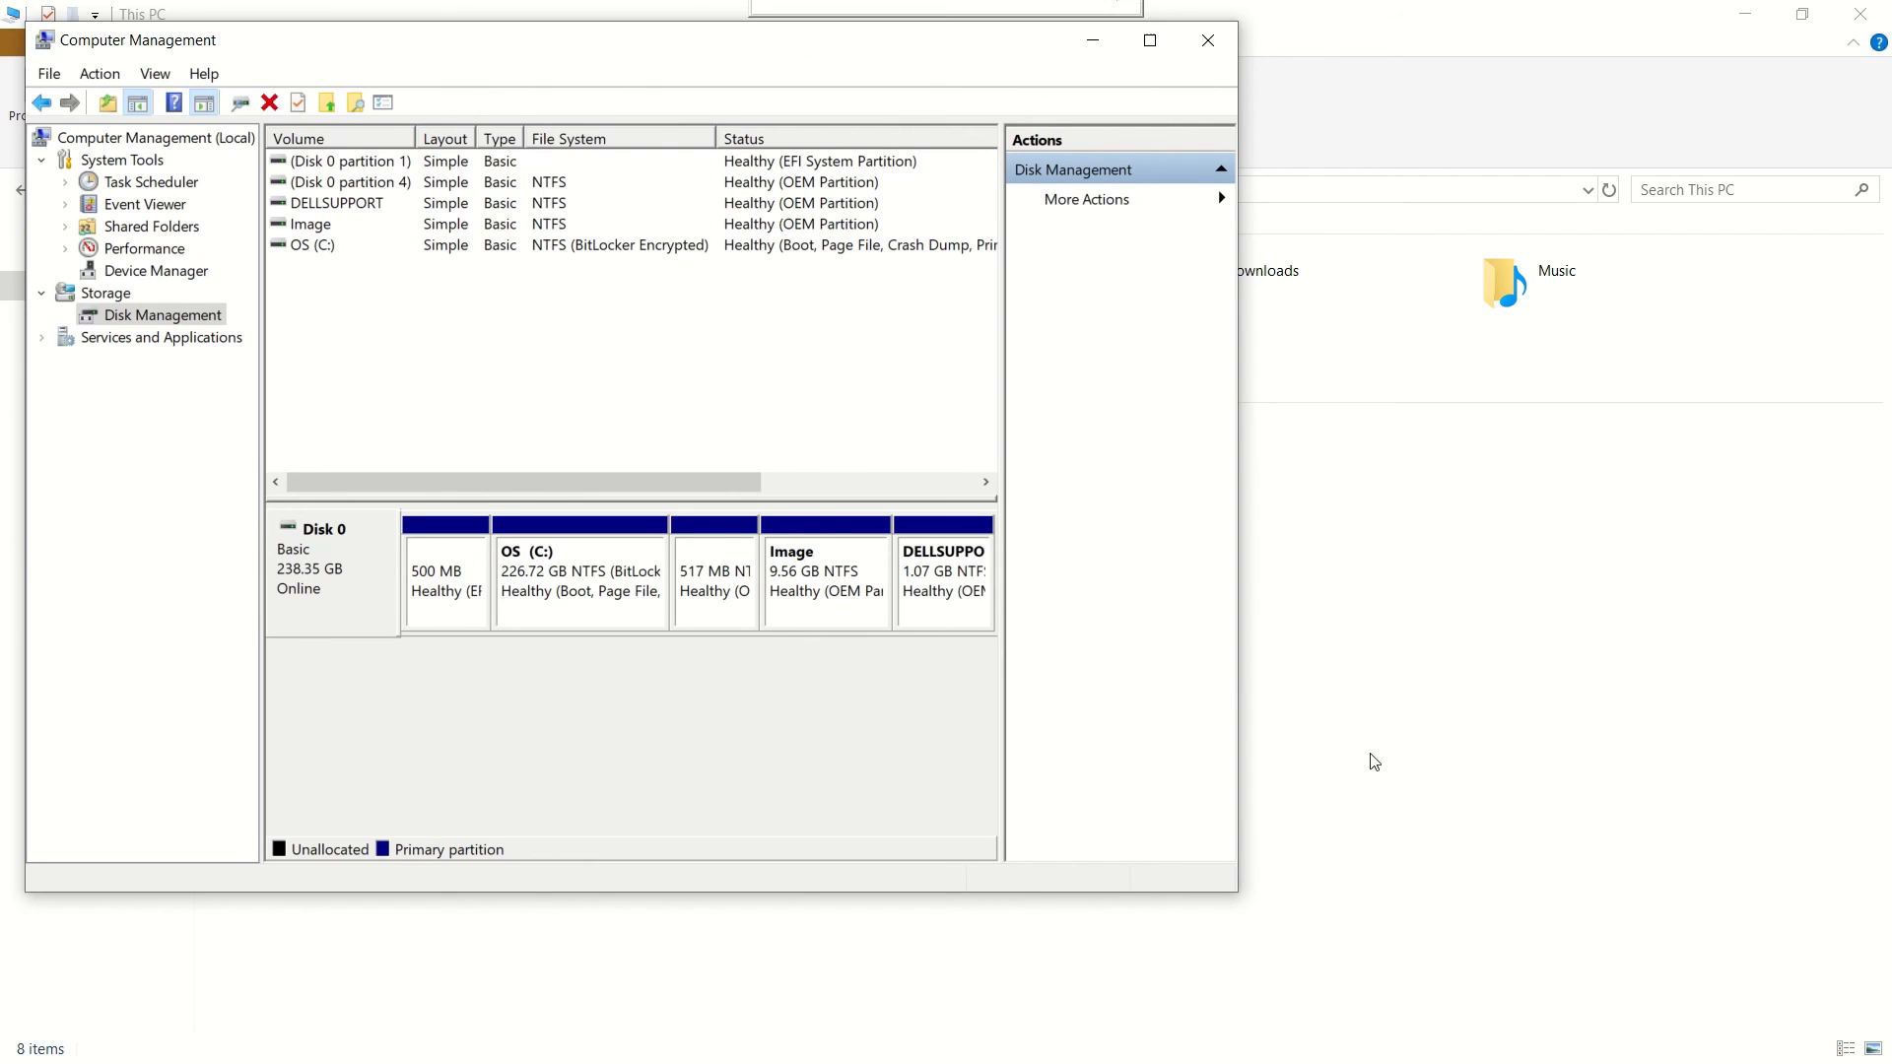
left_click(1092, 42)
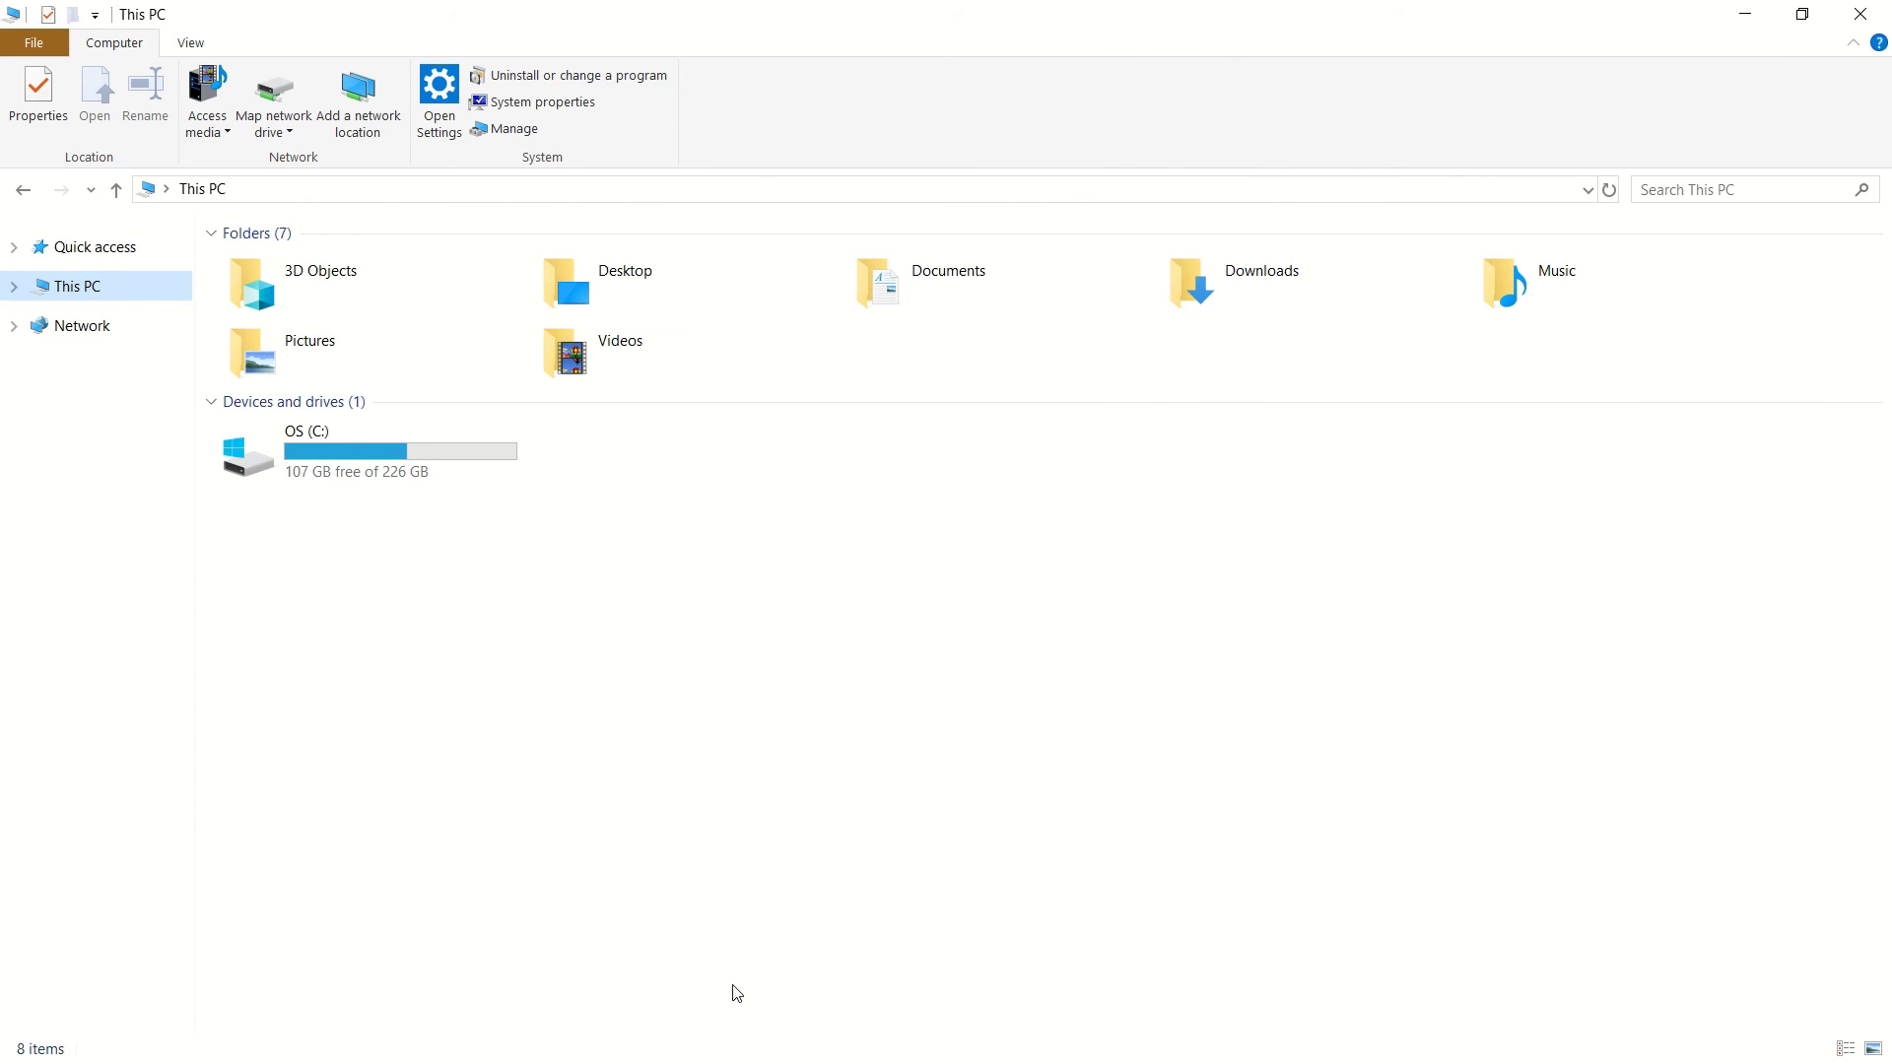
mouse_move(1014, 8)
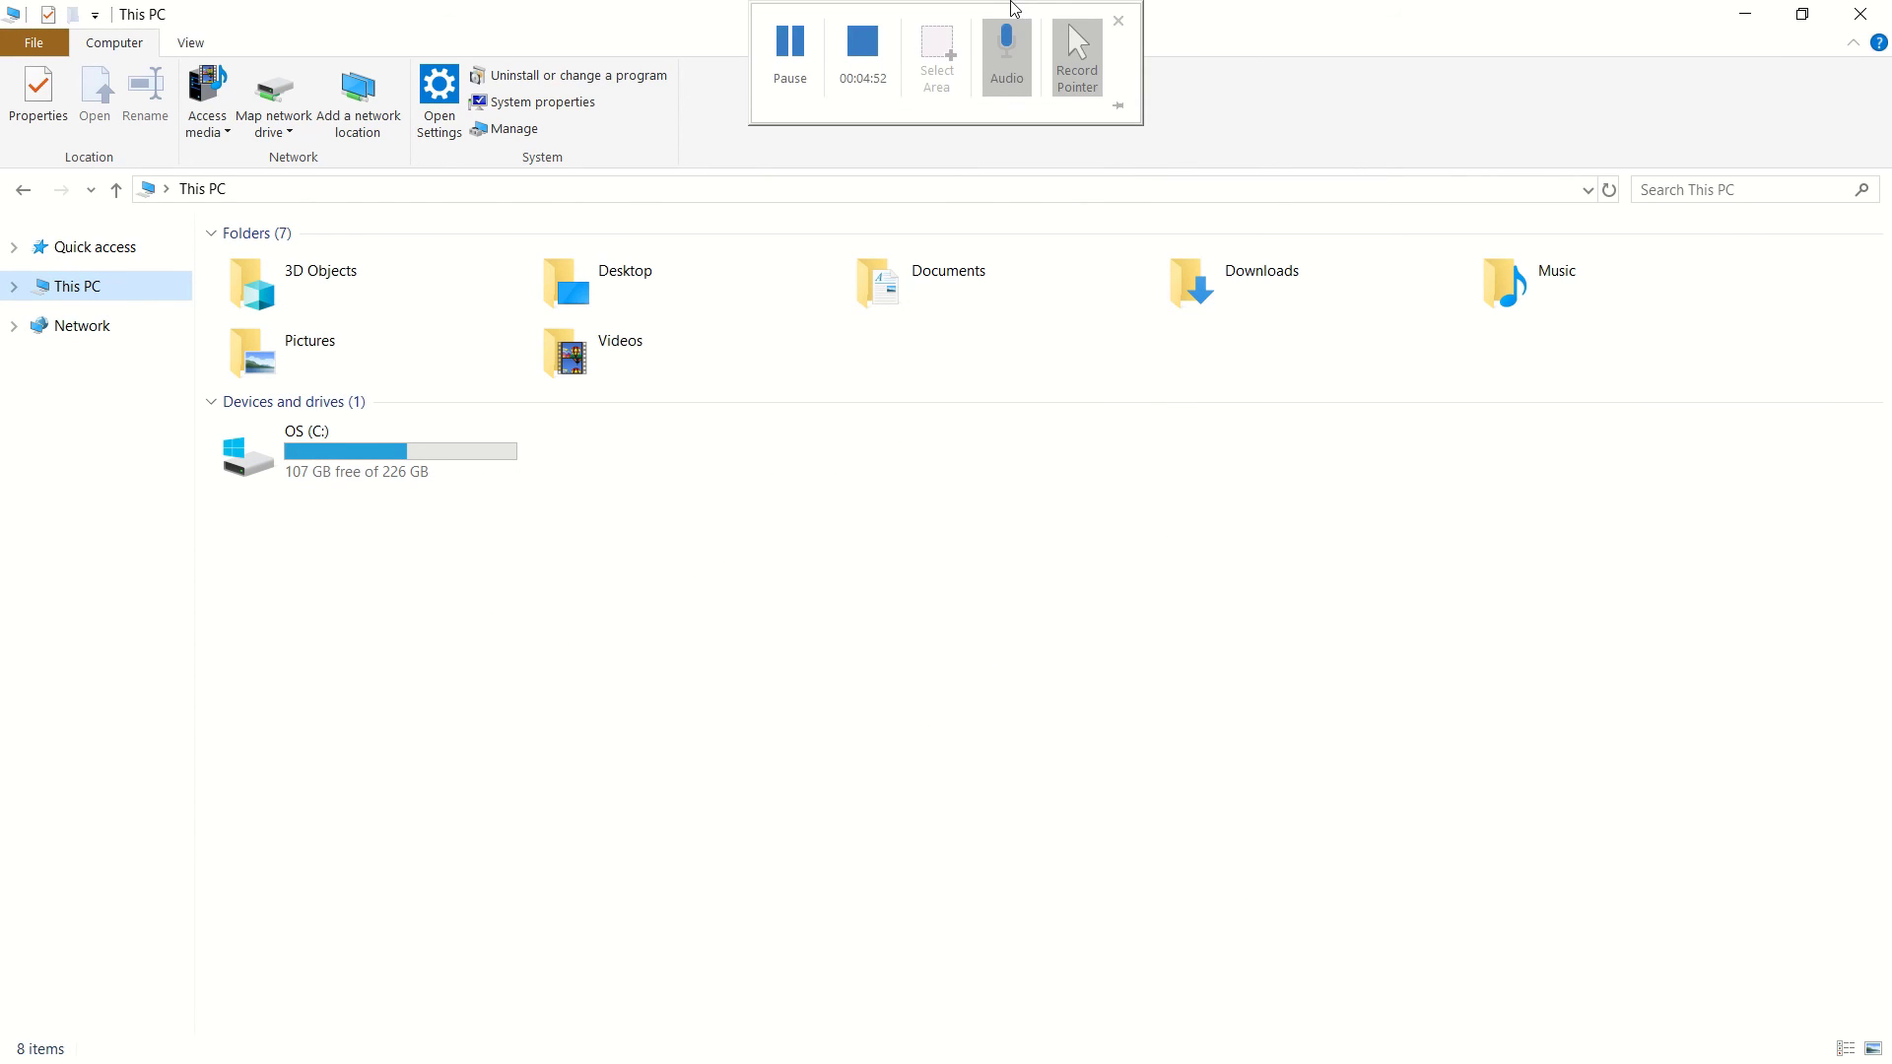